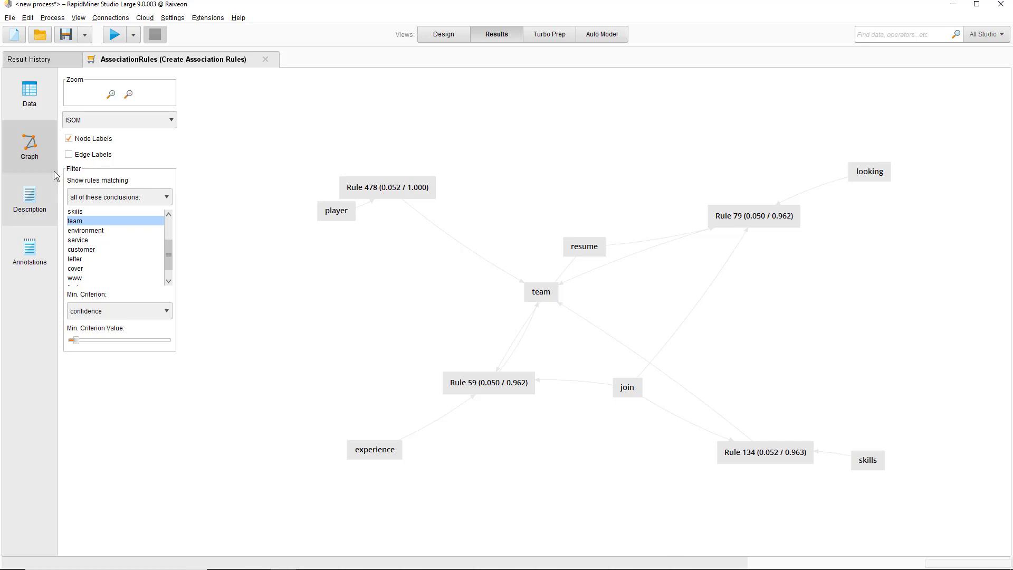
Filter the association rules graph to show only rules concluding 'service'
scroll(108, 247, down, 1)
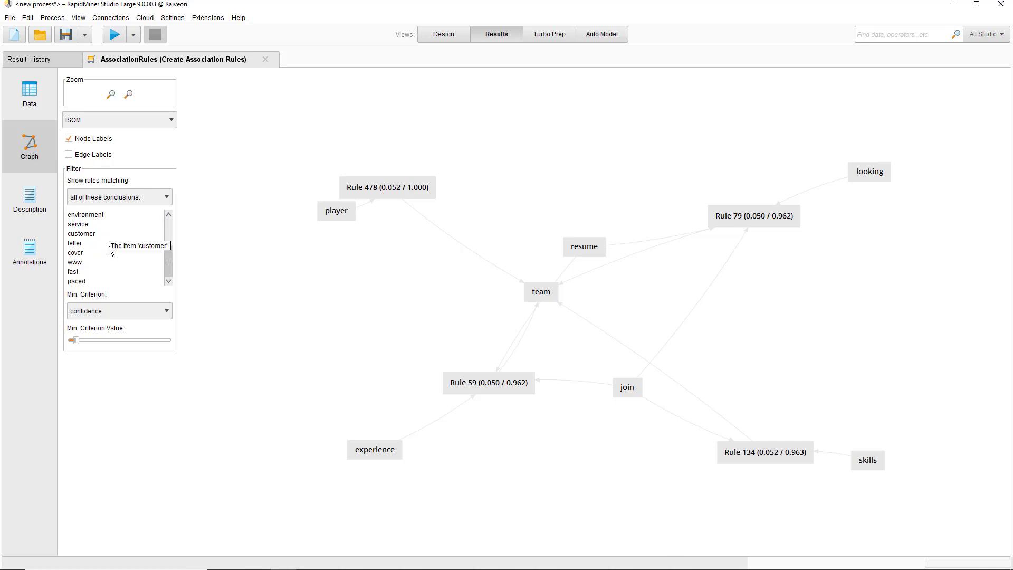
click(101, 223)
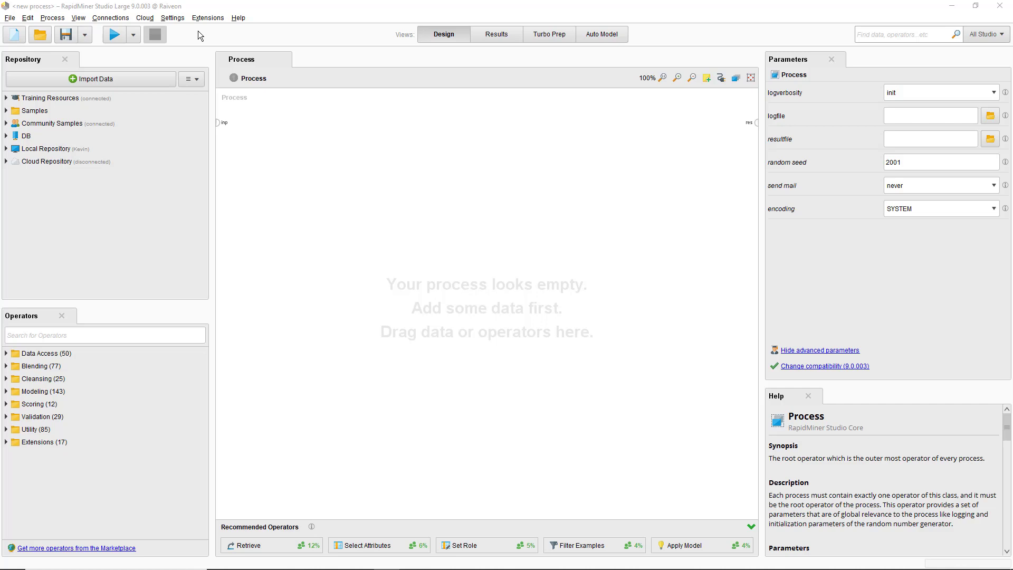
In the Extensions Marketplace, mark Text Processing and Web Mining for installation
click(206, 17)
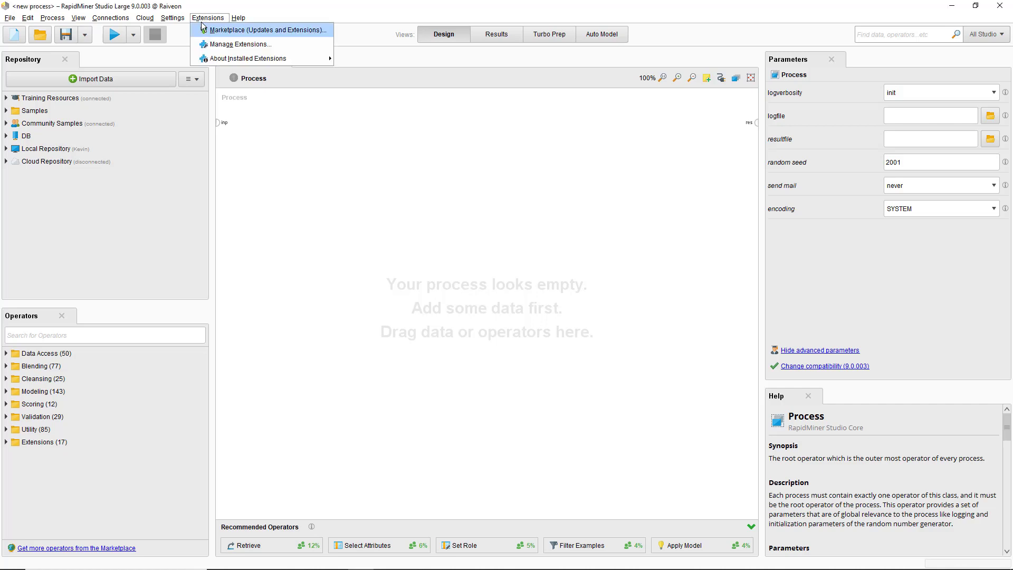
click(205, 30)
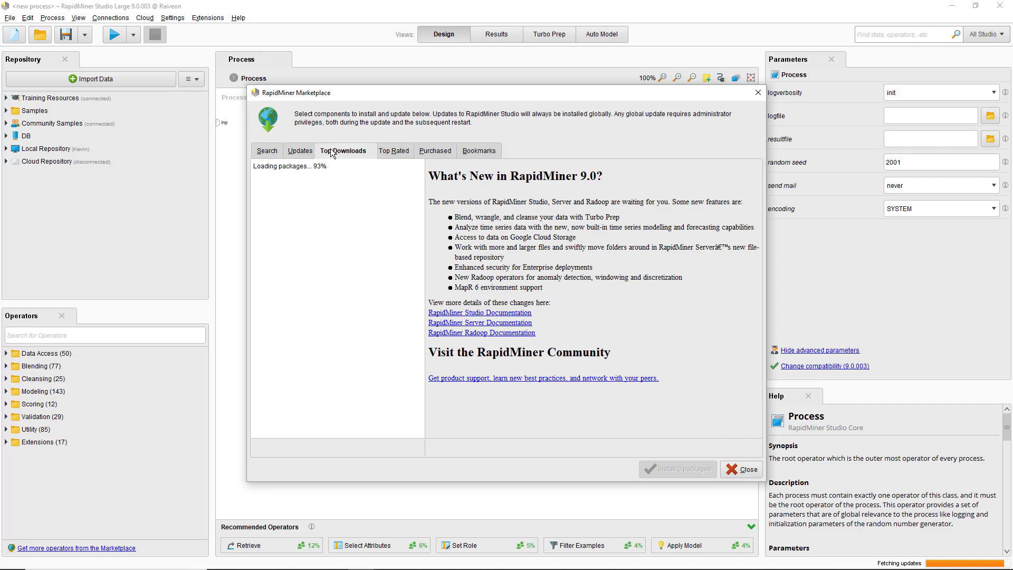
click(339, 183)
click(437, 447)
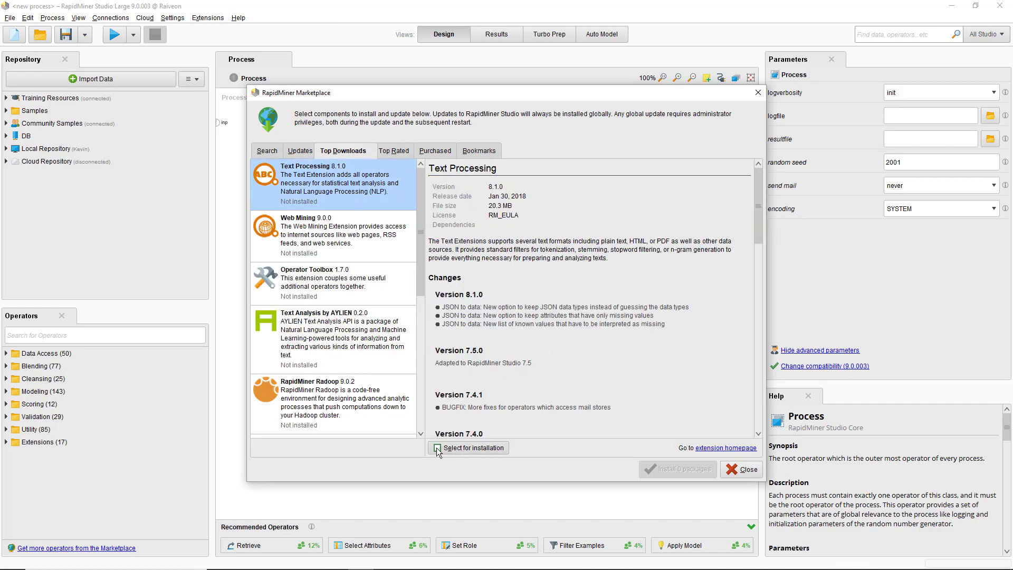
click(370, 246)
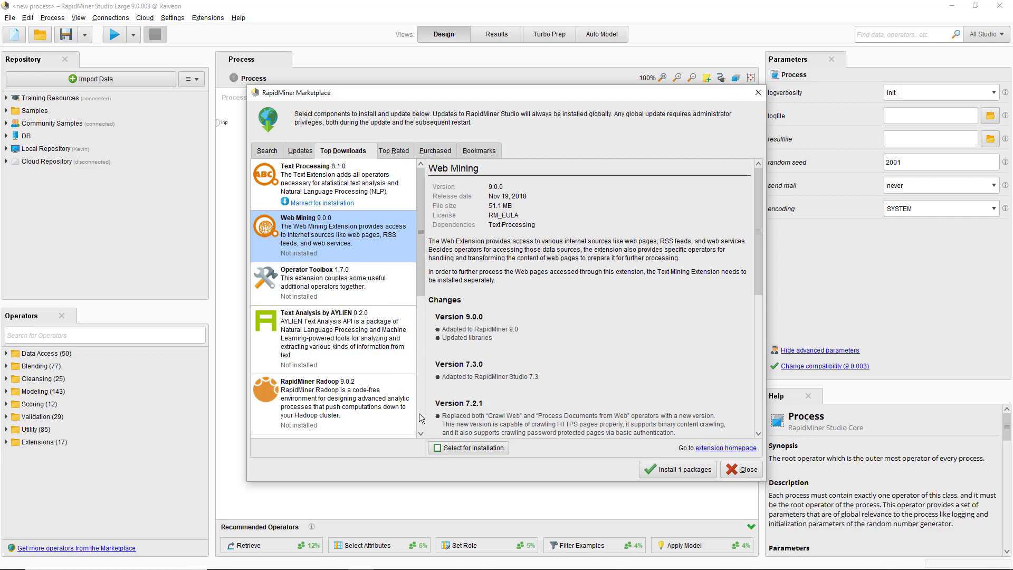
click(438, 447)
Install the two chosen extensions, accepting their license terms
click(678, 469)
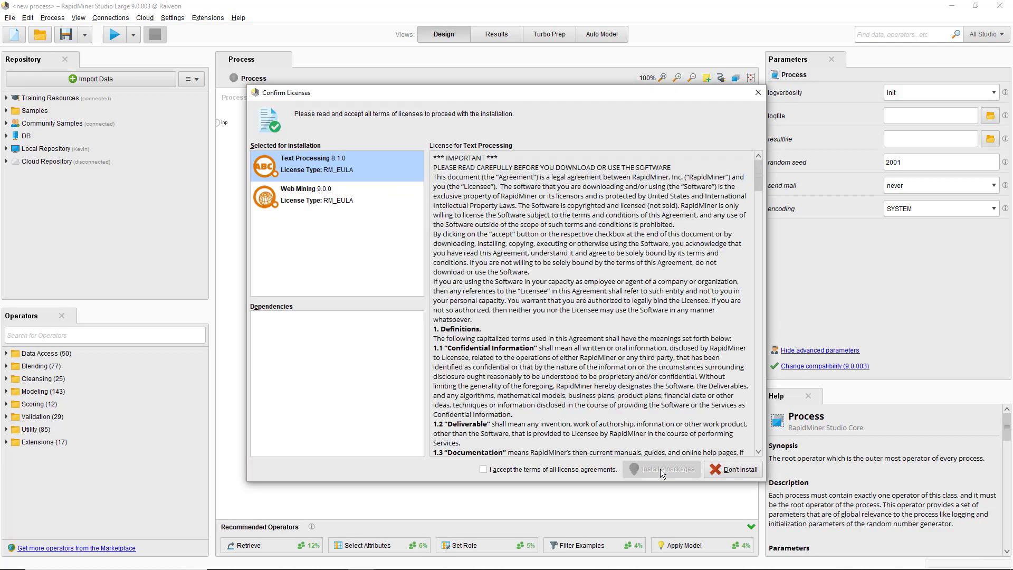
click(484, 471)
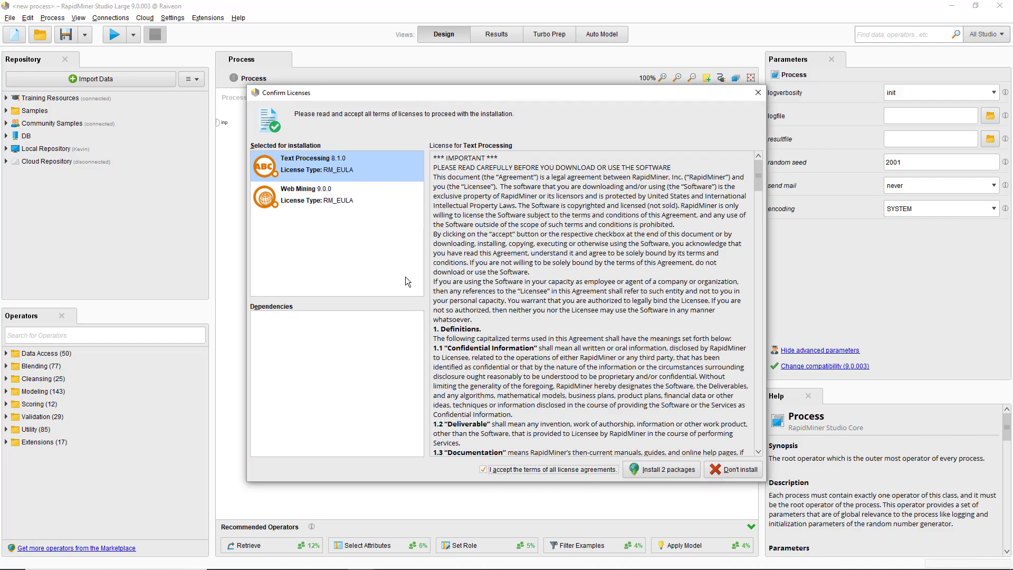
click(375, 200)
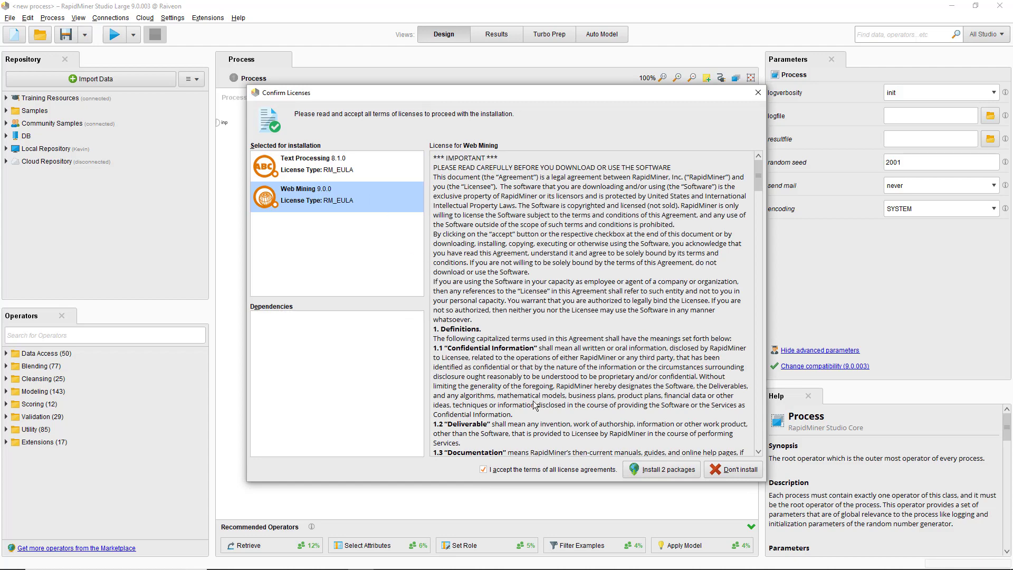
click(672, 471)
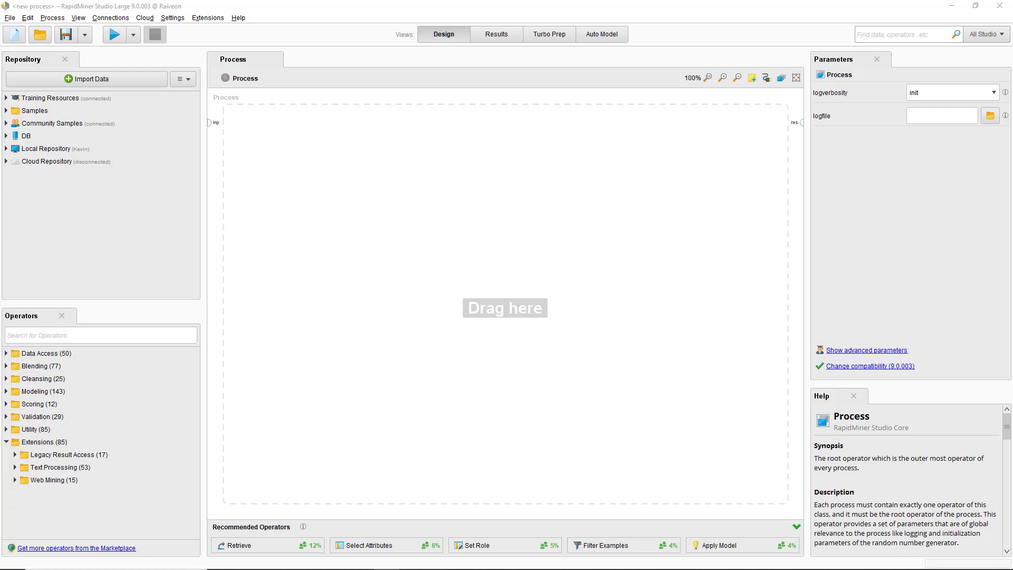
Show the process's advanced parameters
click(859, 351)
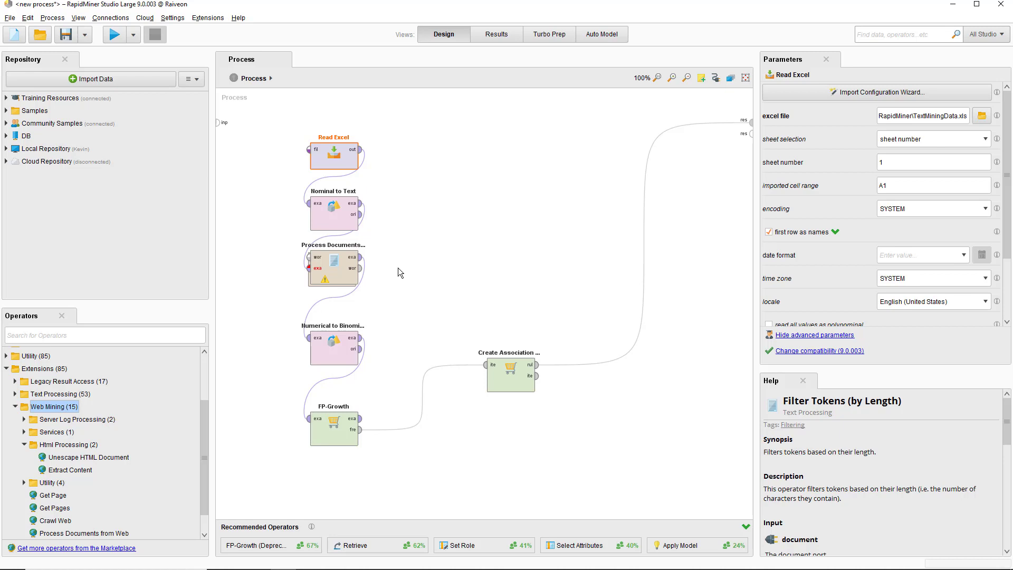
double_click(340, 273)
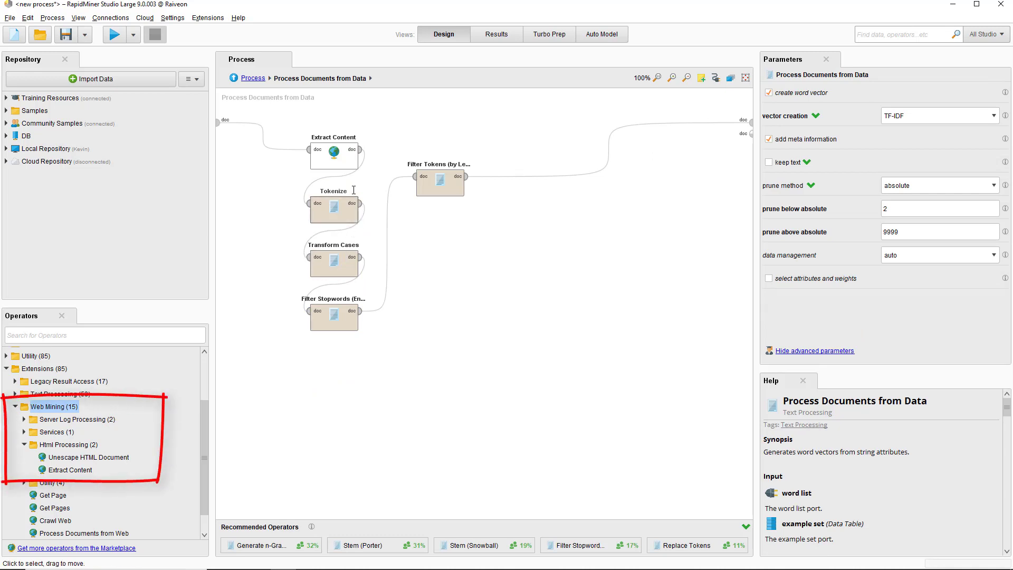
click(348, 161)
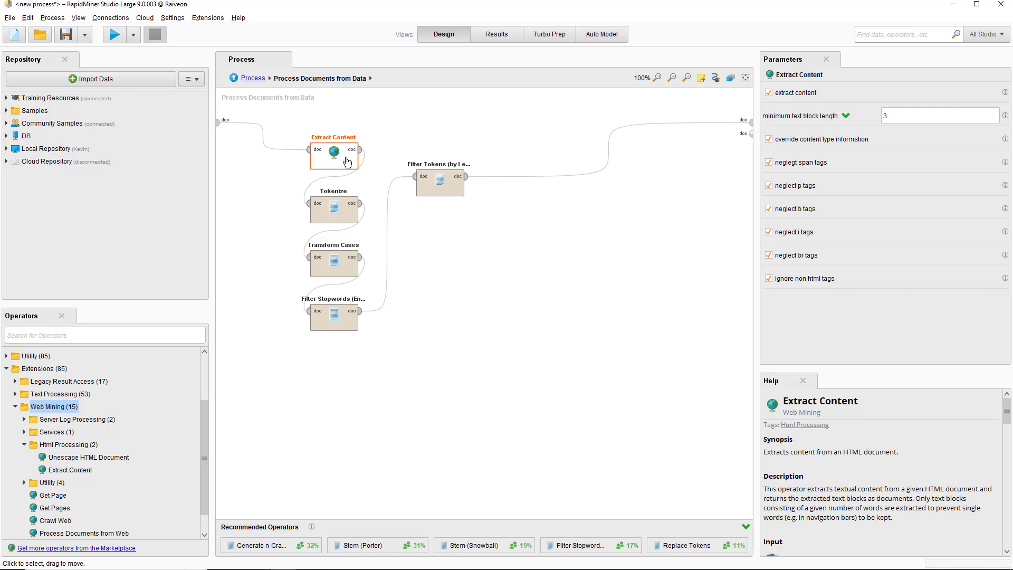
click(339, 221)
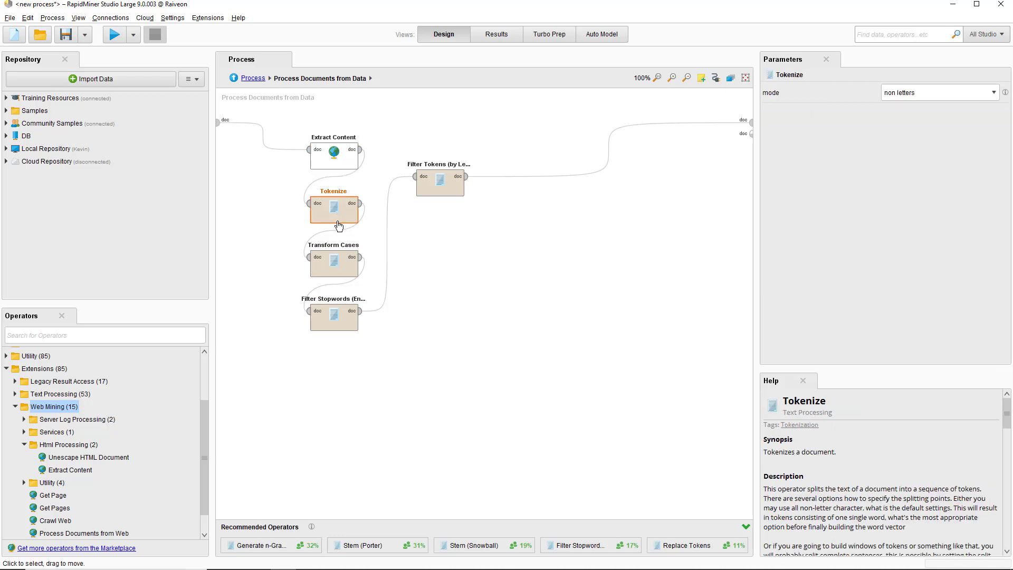
click(335, 265)
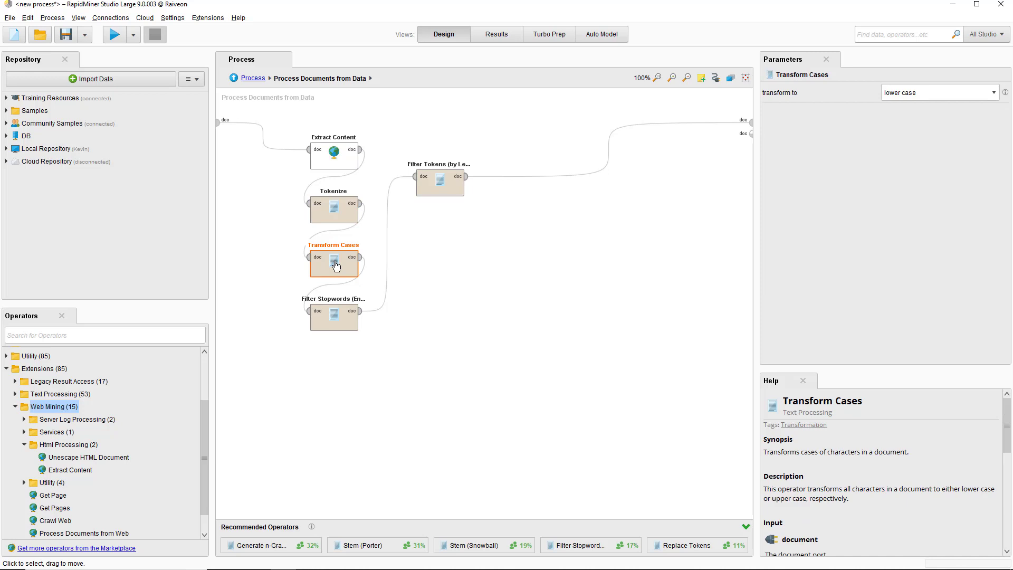
click(331, 317)
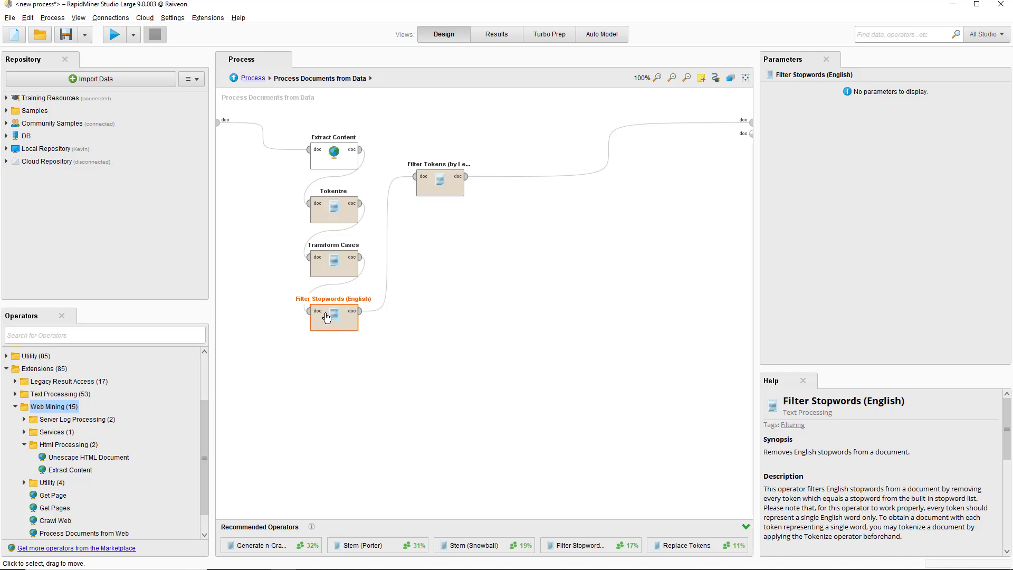
click(447, 193)
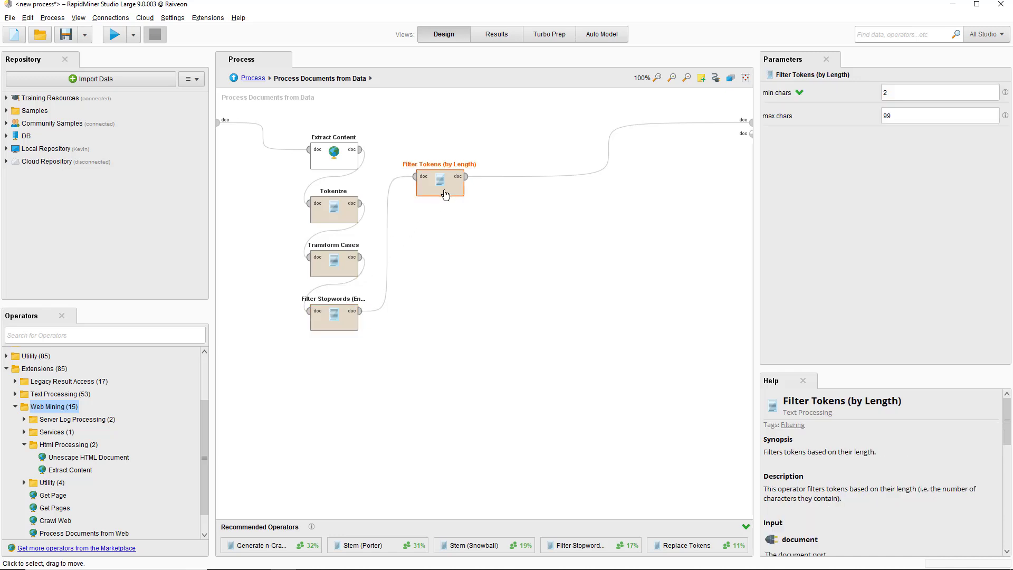
Set Process Documents from Data to Binary Term Occurrences, meta information off, keep text on
click(256, 79)
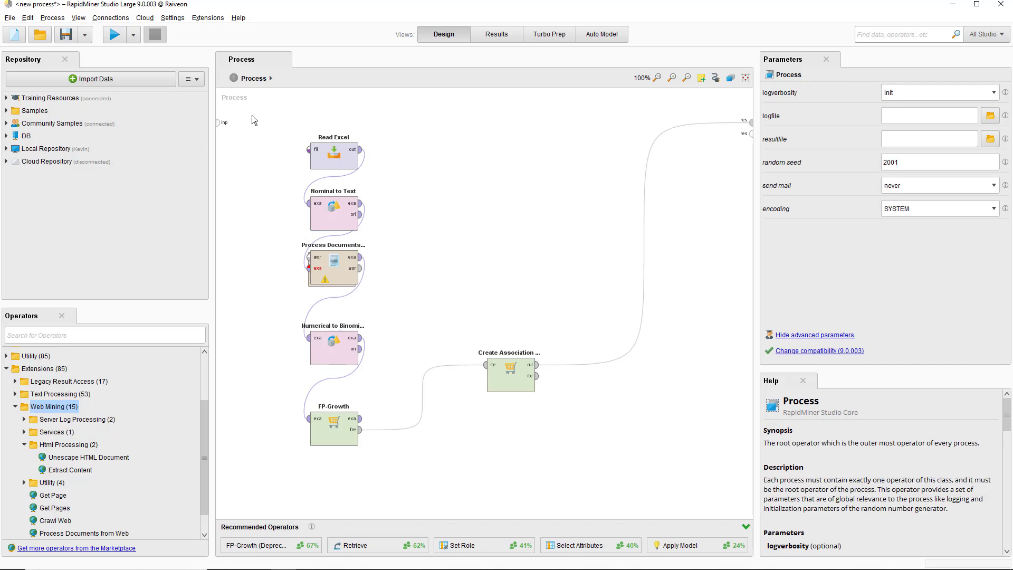
click(342, 271)
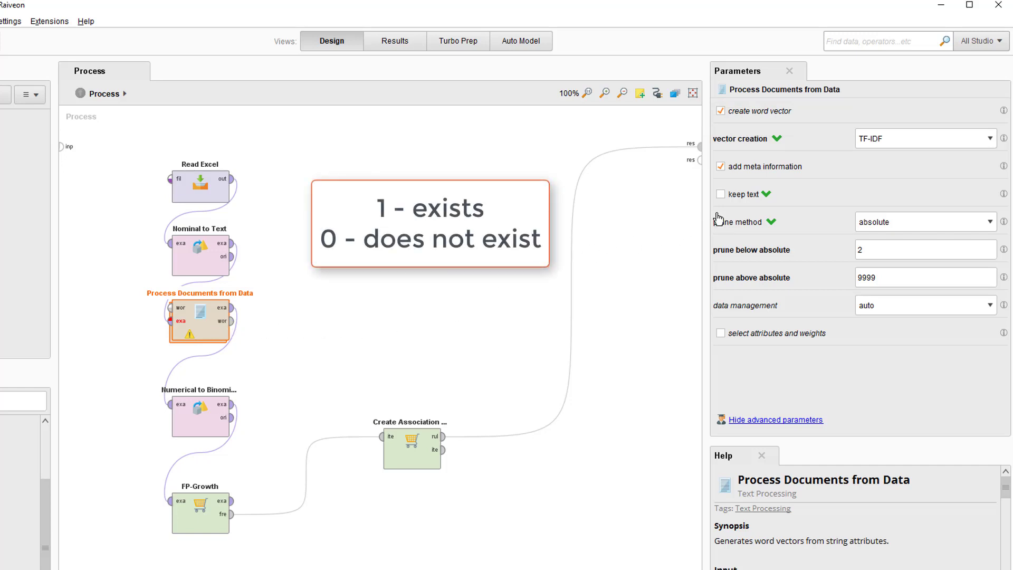
click(987, 140)
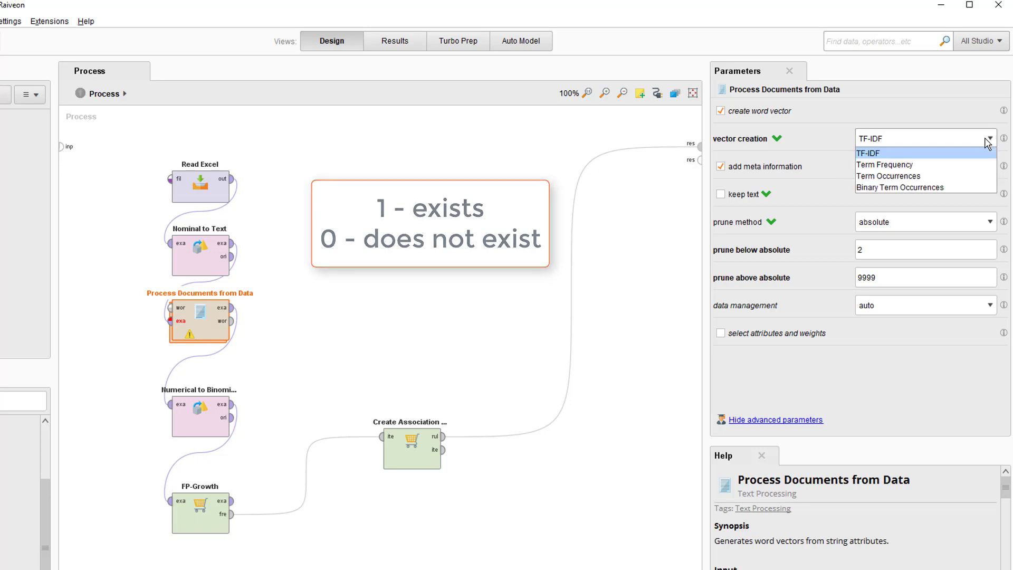
click(974, 188)
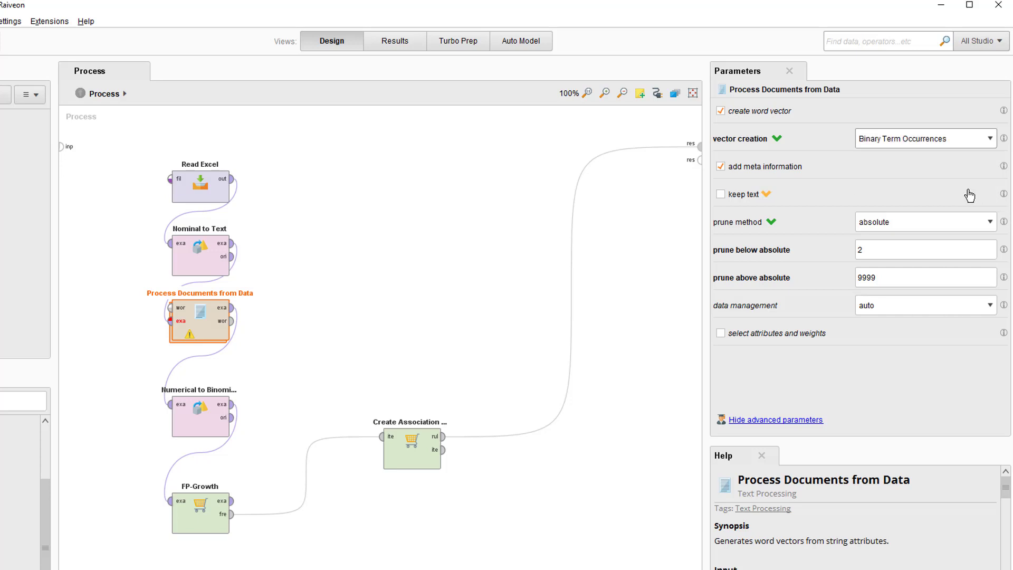
click(721, 167)
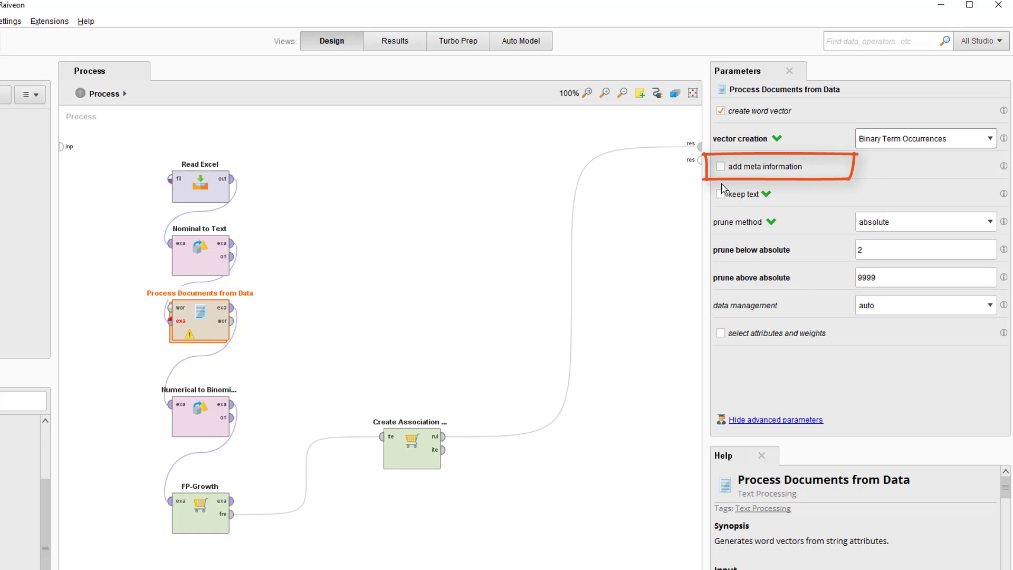
click(720, 195)
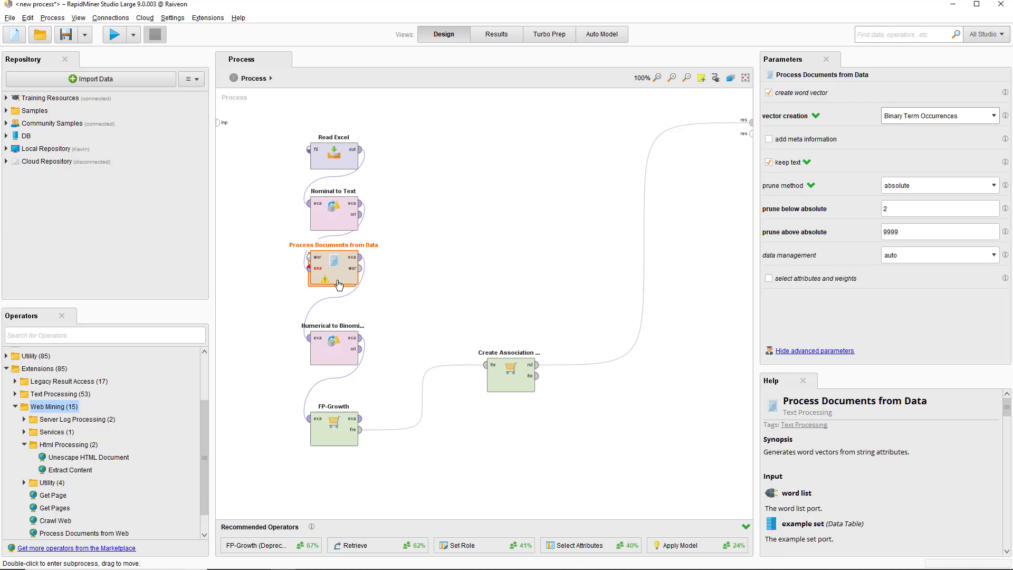
Add a breakpoint after Process Documents from Data and run to view its word-vector table
right_click(339, 285)
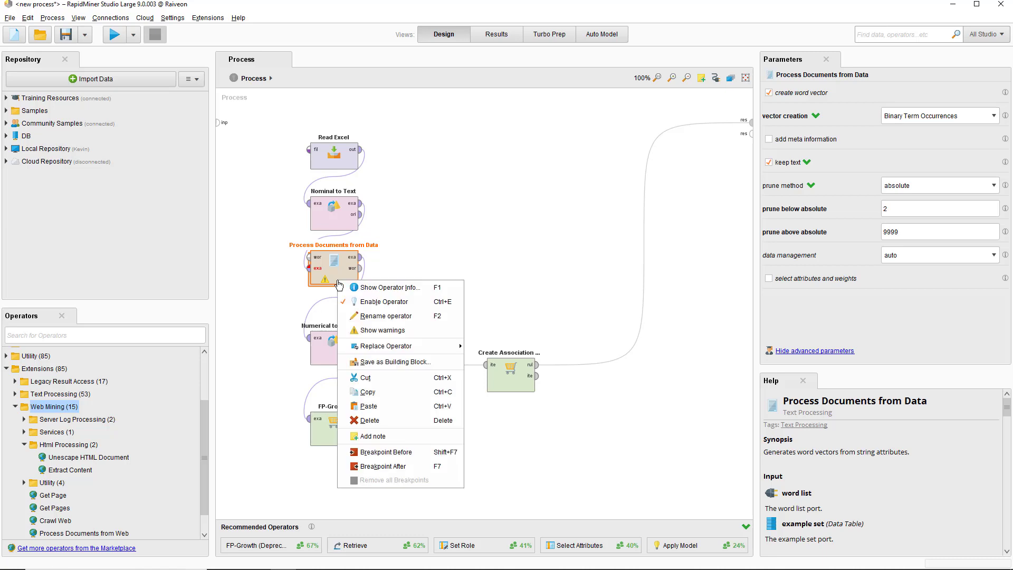
click(360, 467)
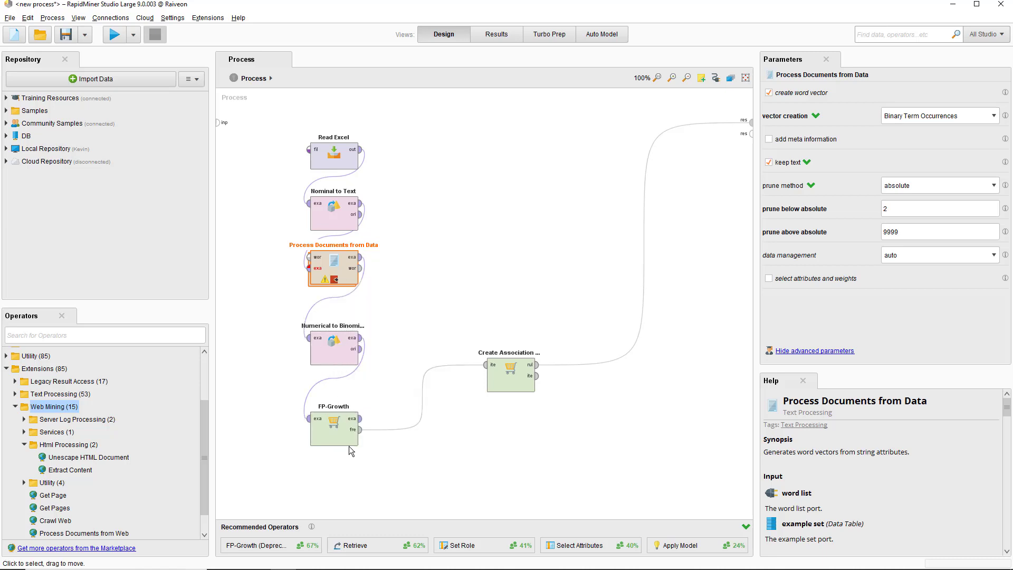
click(113, 34)
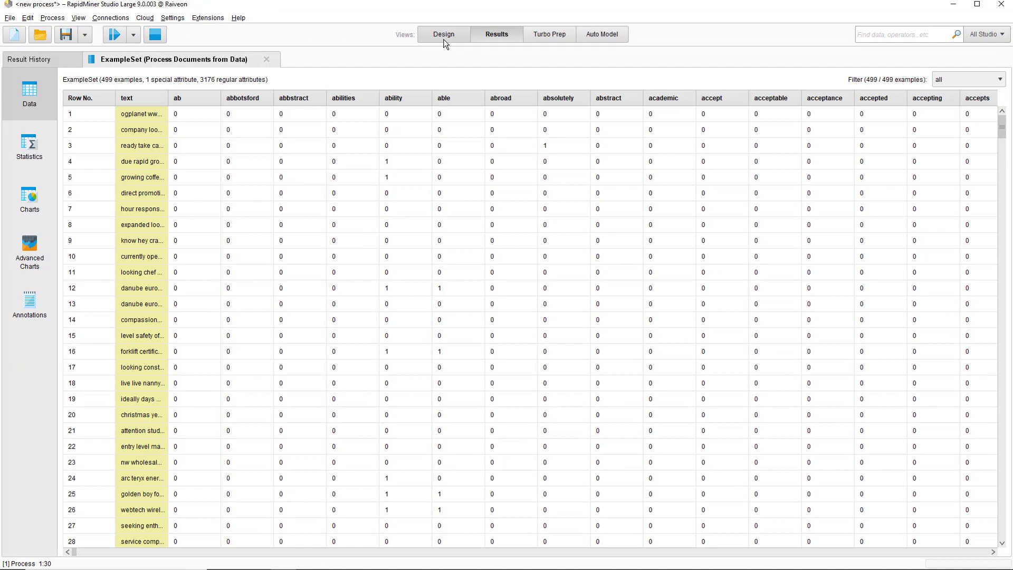
Move the breakpoint from Process Documents from Data to Numerical to Binominal and run
click(443, 35)
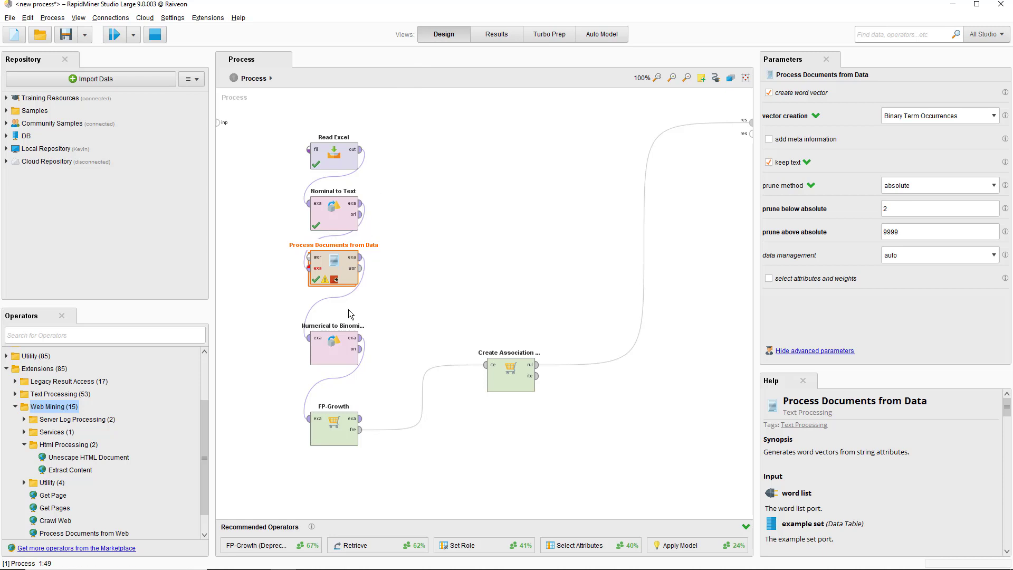
click(343, 357)
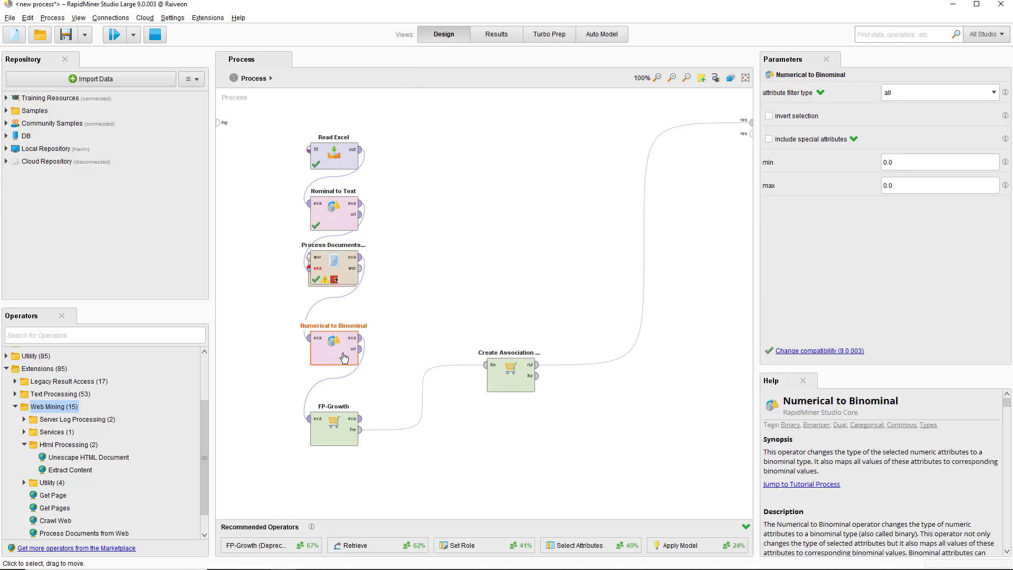
right_click(338, 284)
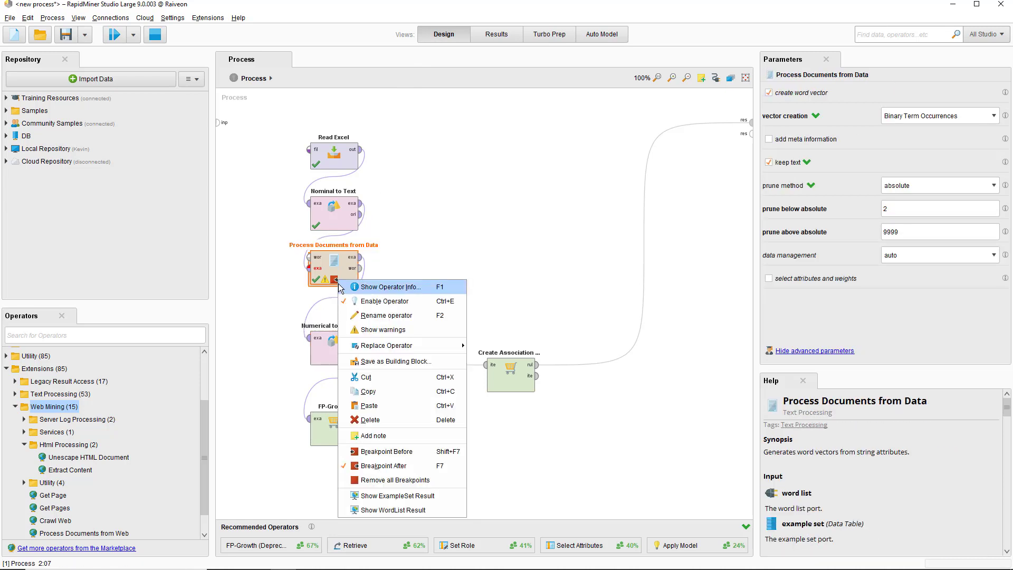
click(412, 465)
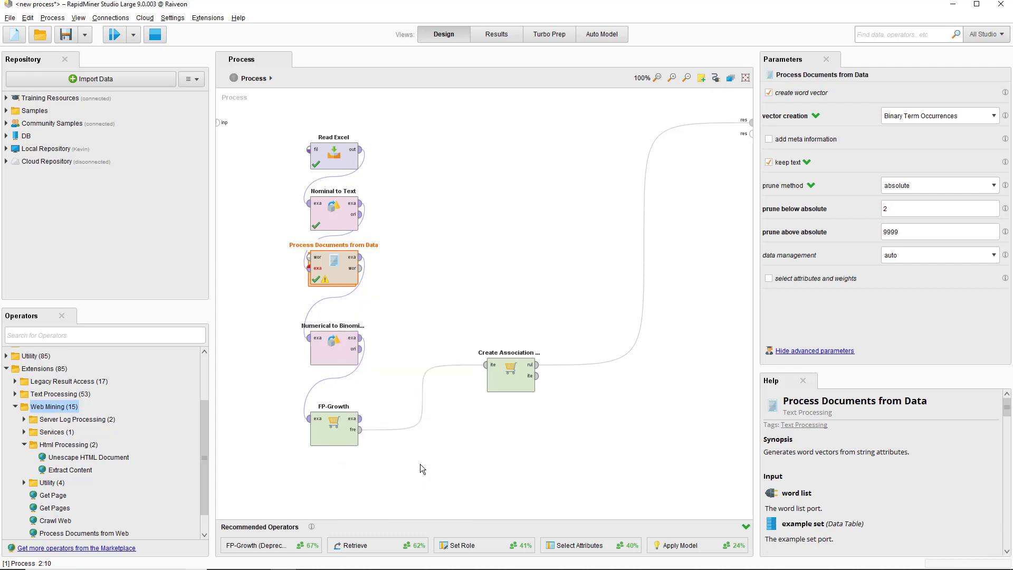
right_click(341, 357)
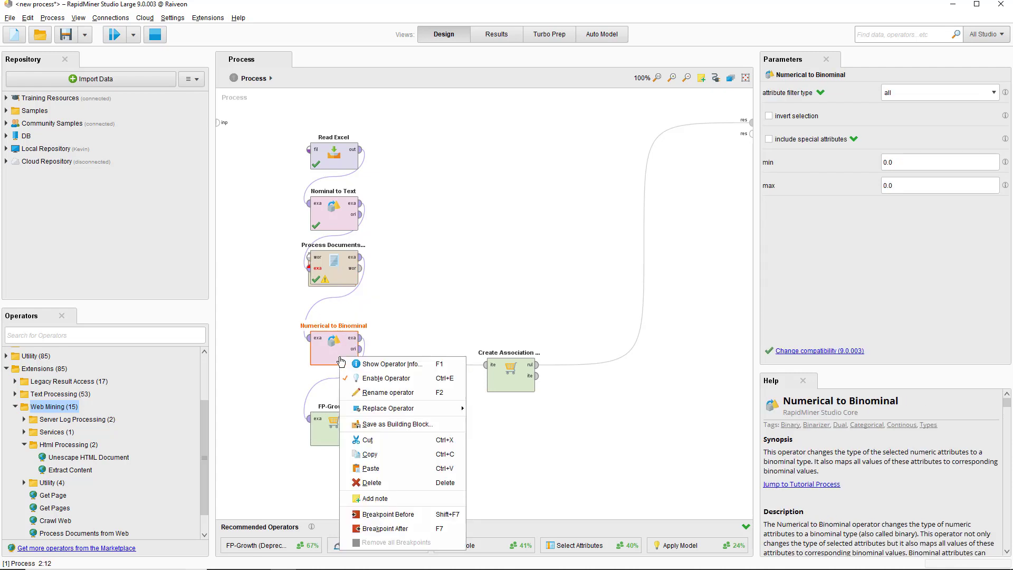
click(416, 529)
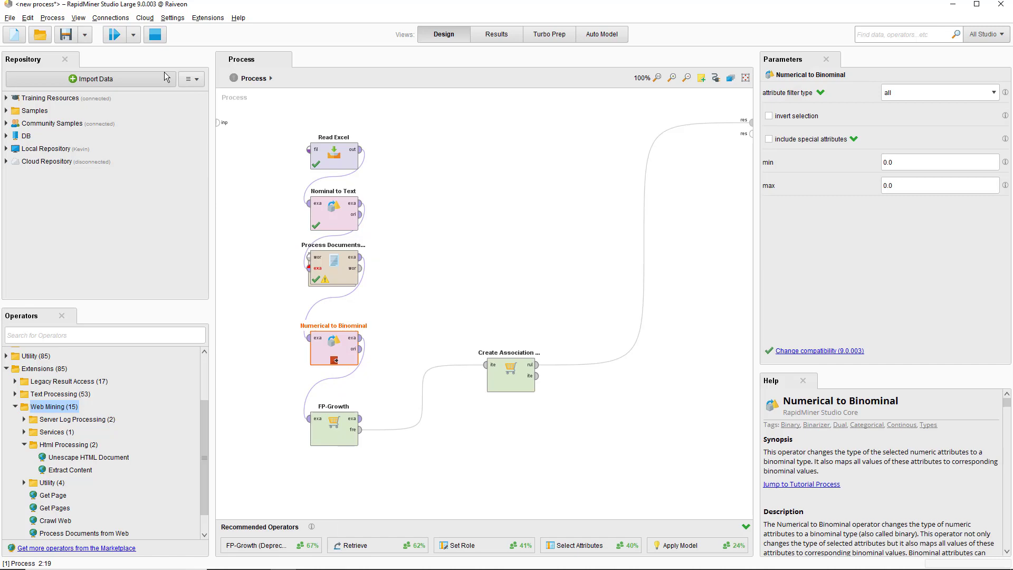
click(115, 35)
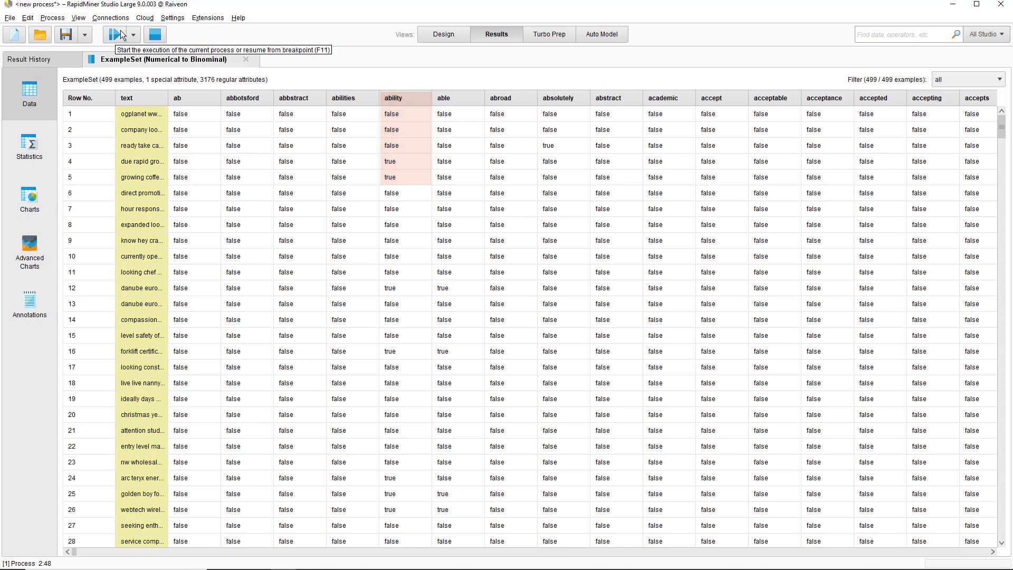
Remove the breakpoint after Numerical to Binominal
click(436, 36)
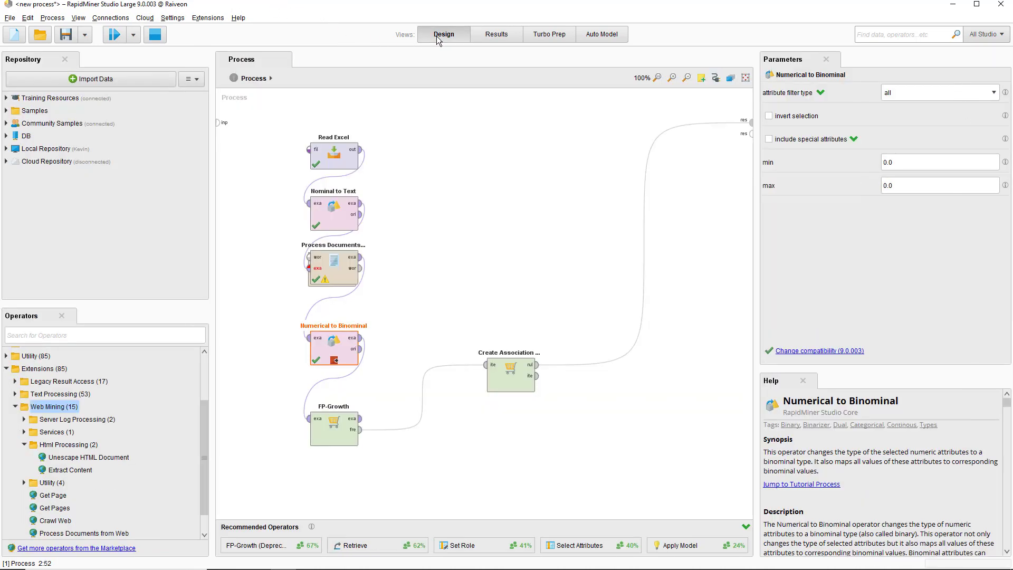
right_click(344, 361)
click(386, 518)
Set FP-Growth's min support to 0.05 and add a breakpoint after it
click(330, 438)
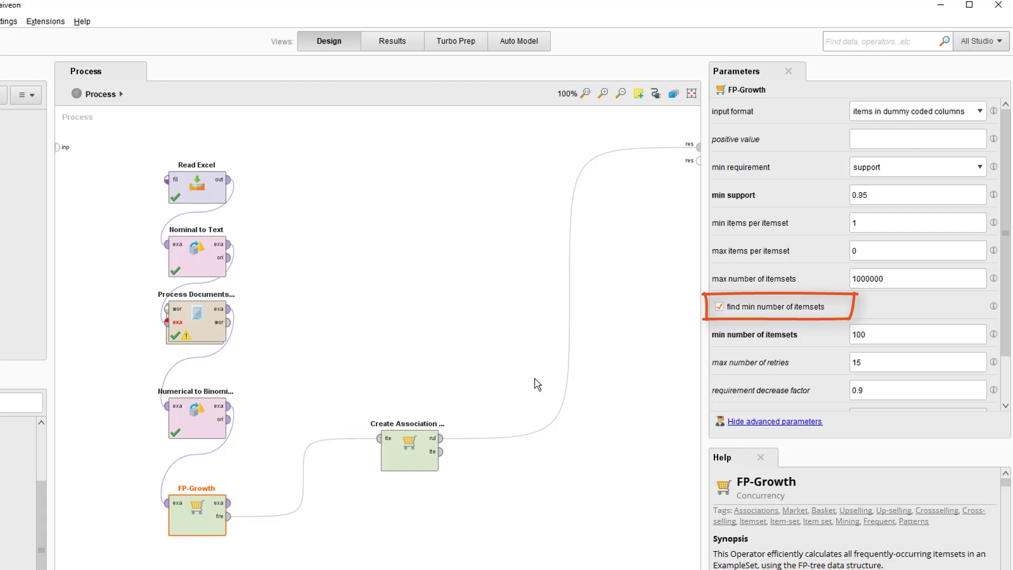
click(899, 194)
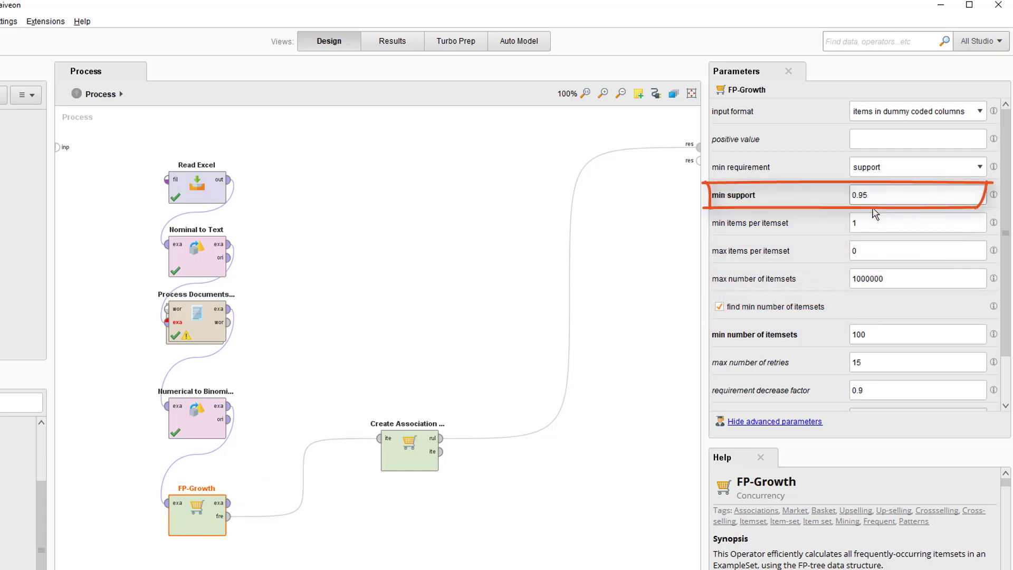
key(BackSpace)
key(BackSpace)
text(05)
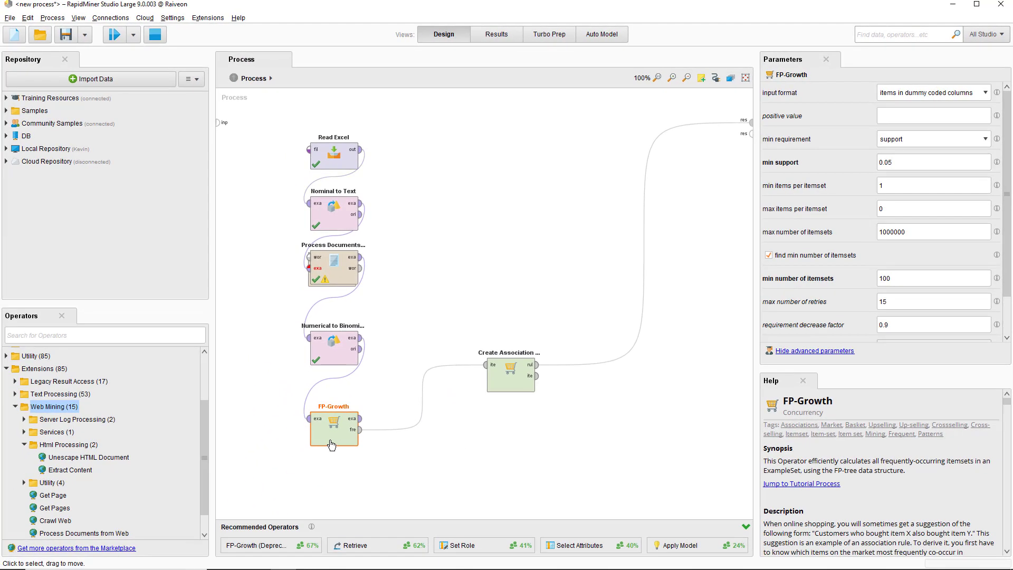
right_click(331, 444)
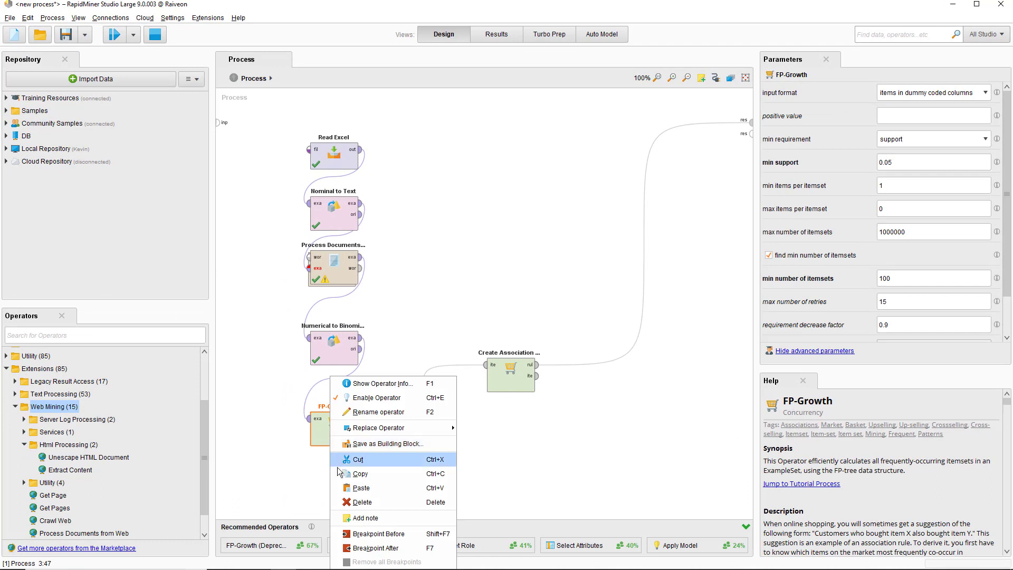
click(389, 548)
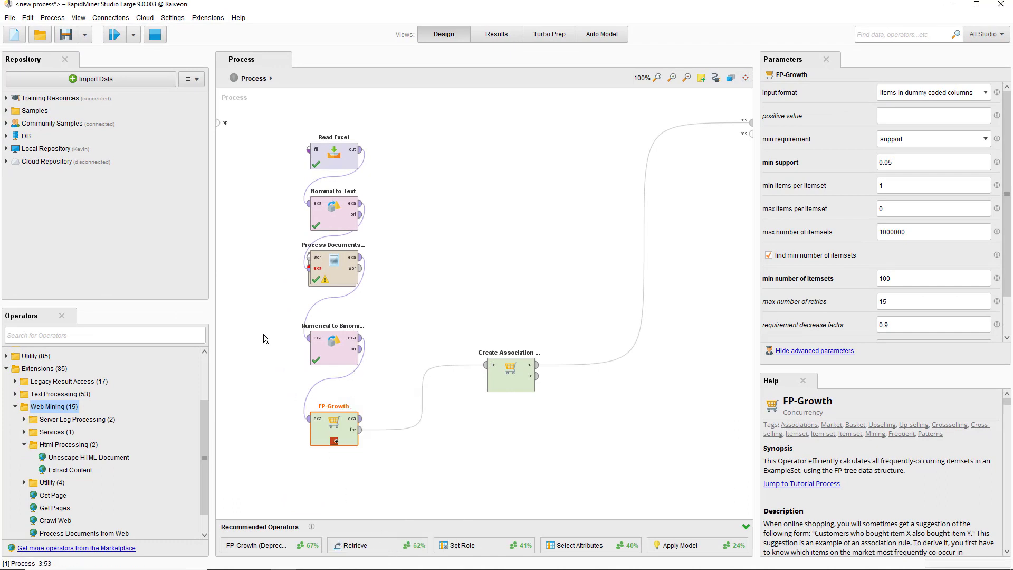
Run to FP-Growth and scroll through the 7277 frequent itemsets and their support values
click(113, 36)
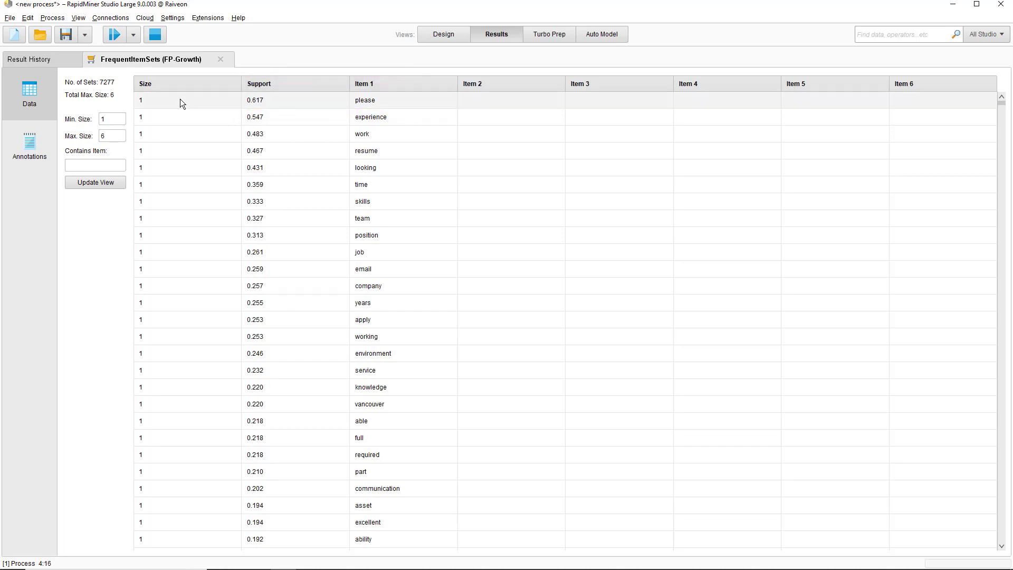
scroll(488, 270, down, 2)
scroll(486, 266, down, 7)
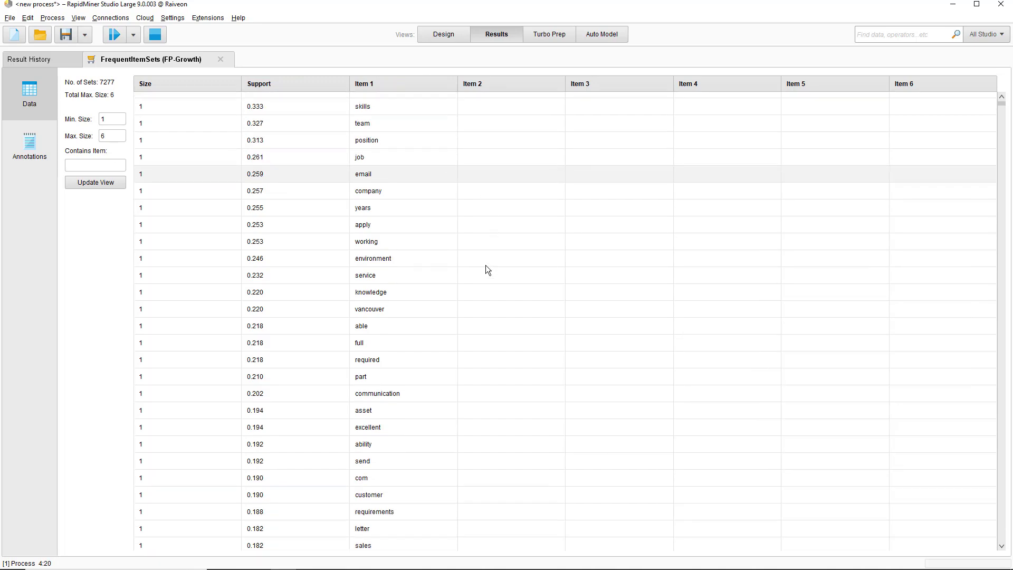
scroll(484, 263, down, 20)
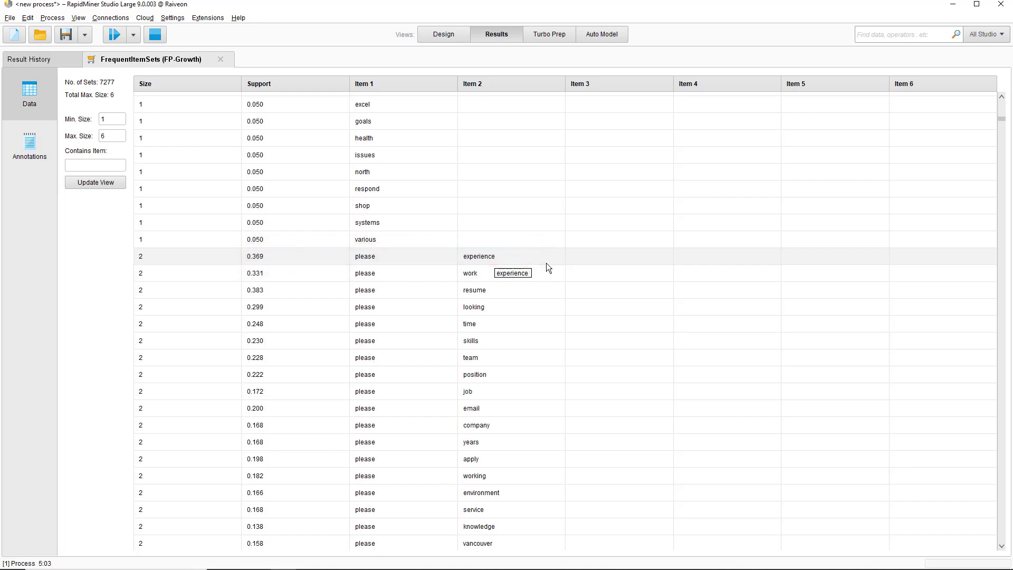
scroll(547, 262, down, 20)
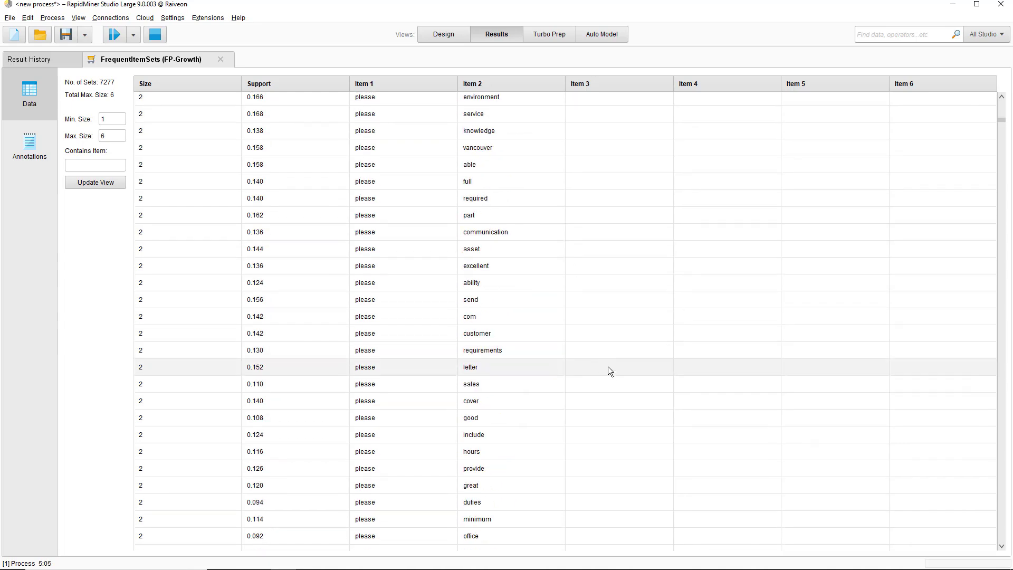
scroll(676, 216, down, 10)
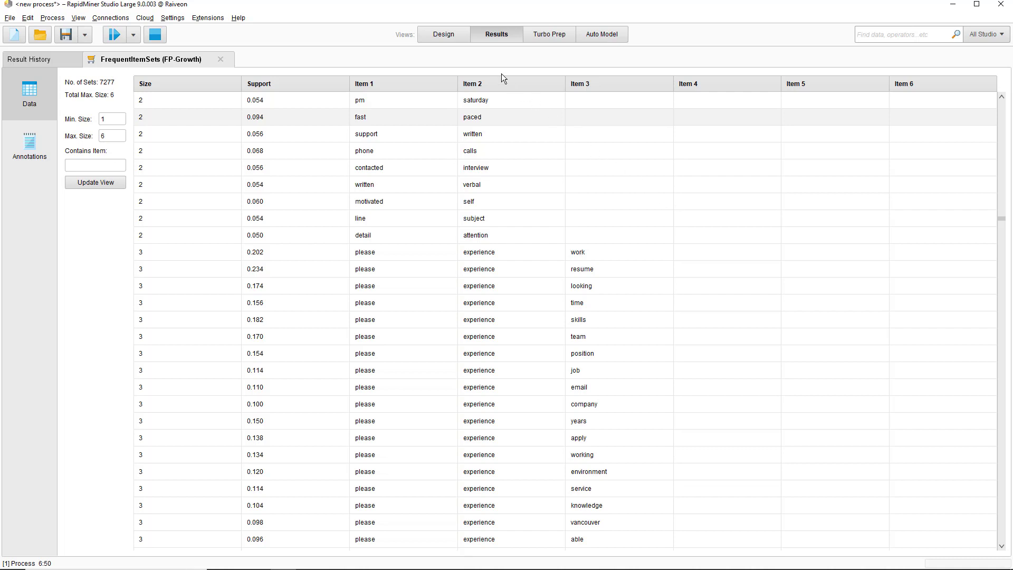
Remove the breakpoint after FP-Growth
click(442, 31)
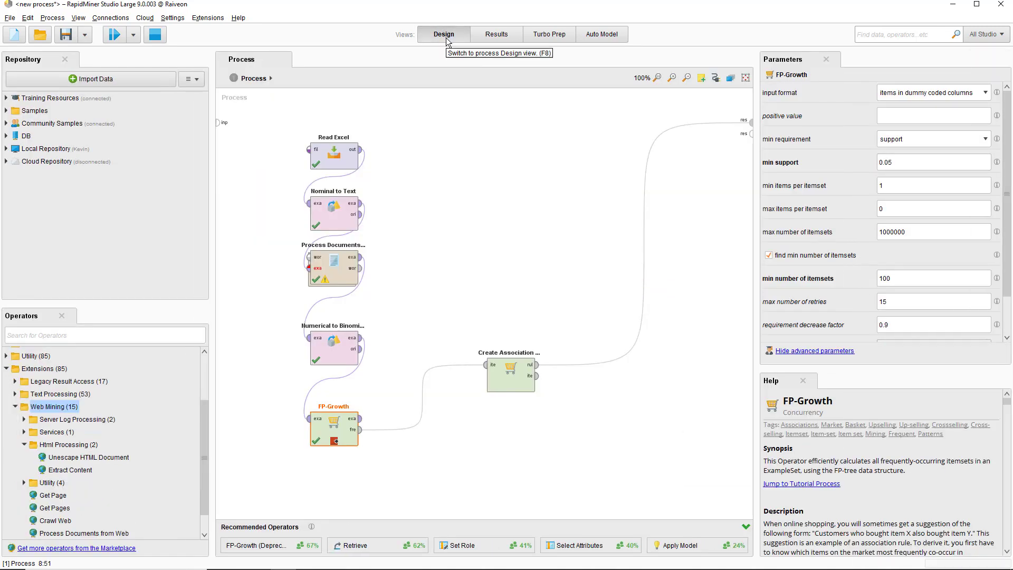
right_click(342, 433)
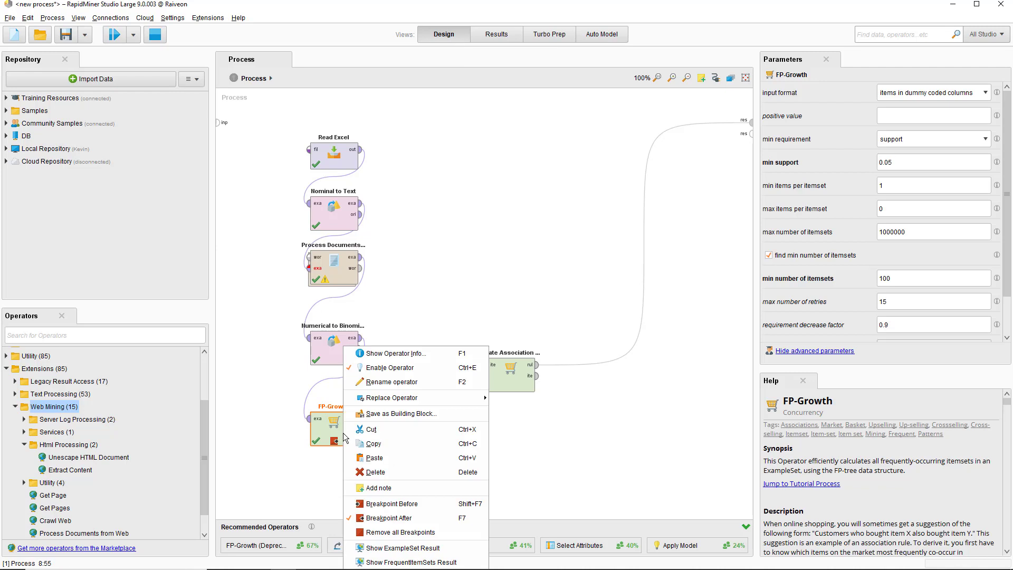
click(393, 519)
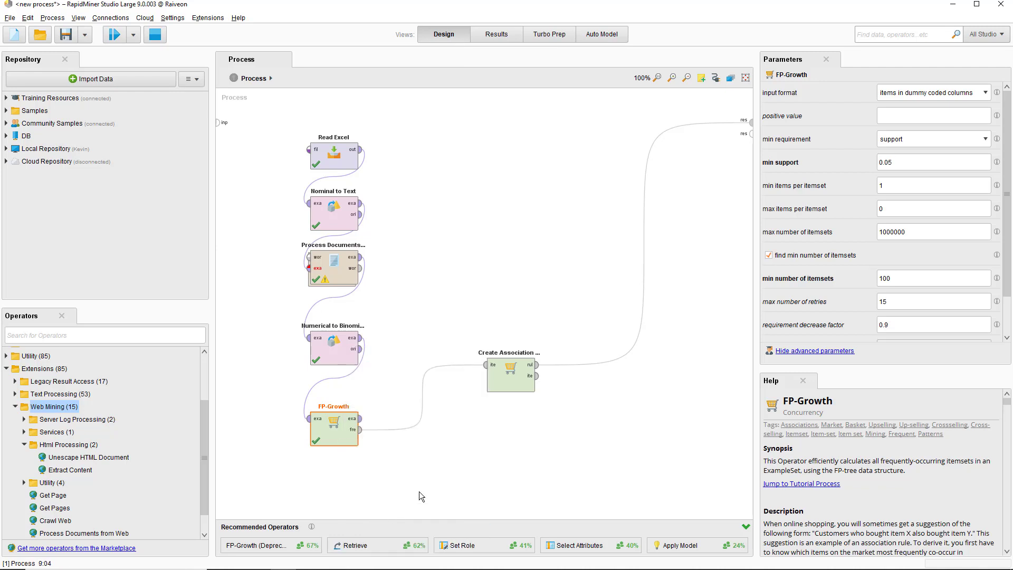
Set Create Association Rules' min confidence from 0.8 to 0.95
click(518, 391)
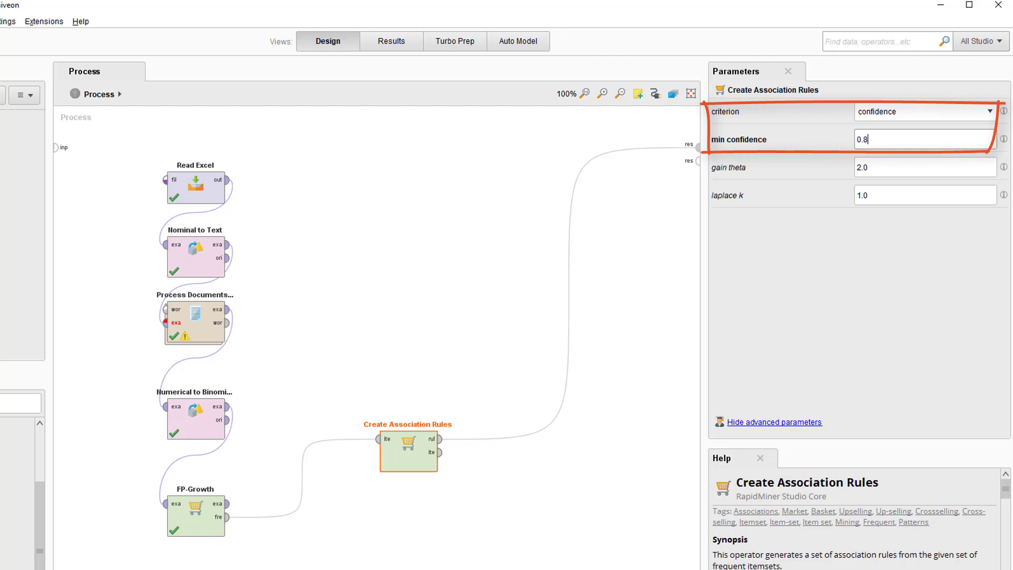
key(BackSpace)
text(95)
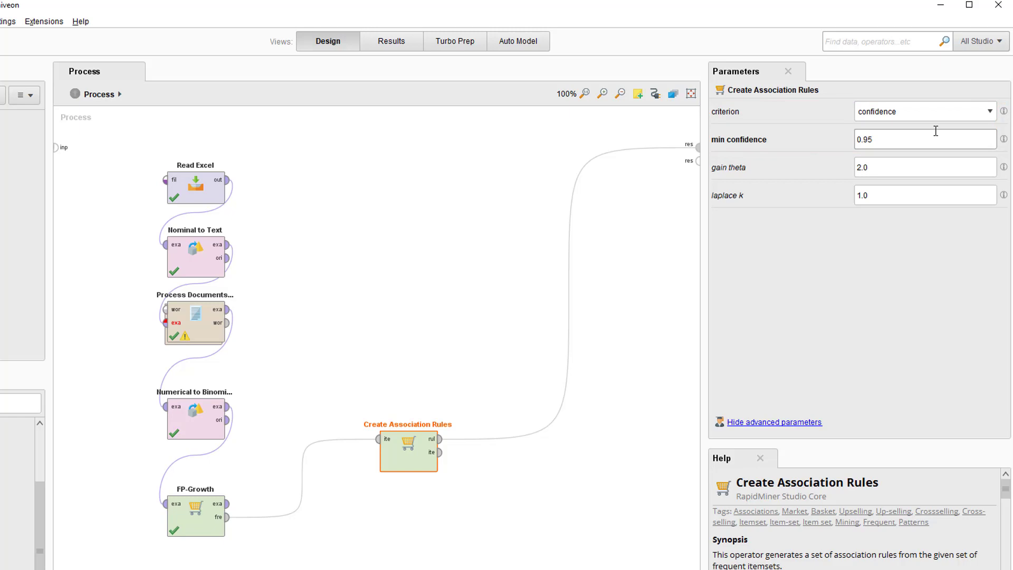
Run the process, lower the Min. Criterion Value filter fully, and scroll through all association rules
click(115, 35)
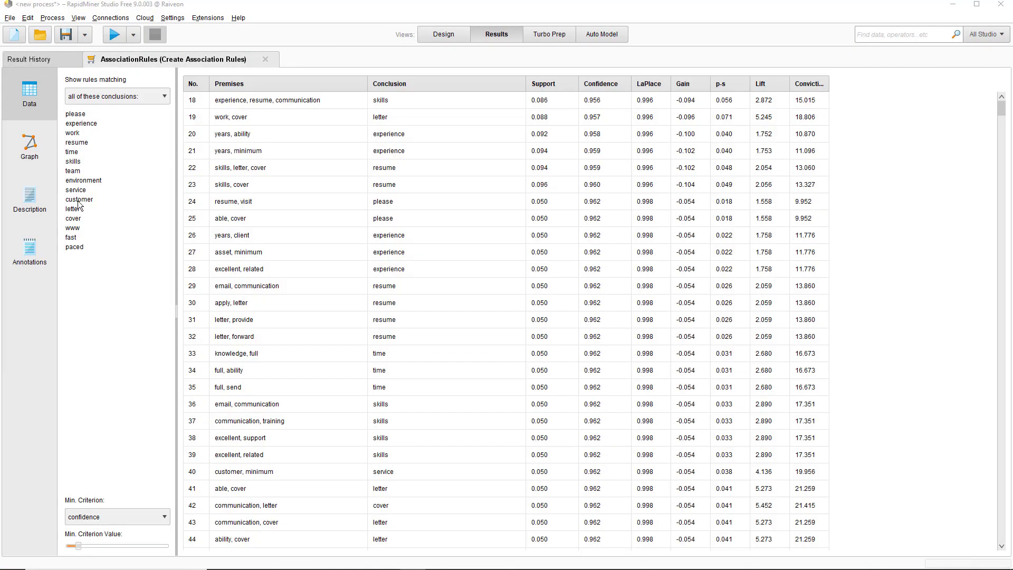
drag(80, 545, 62, 546)
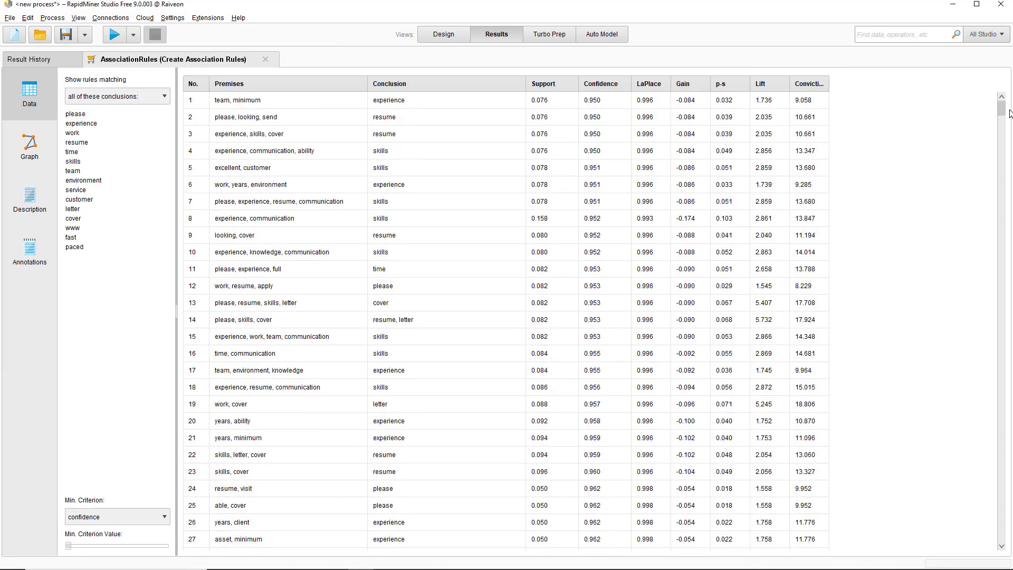
drag(1001, 110, 1007, 550)
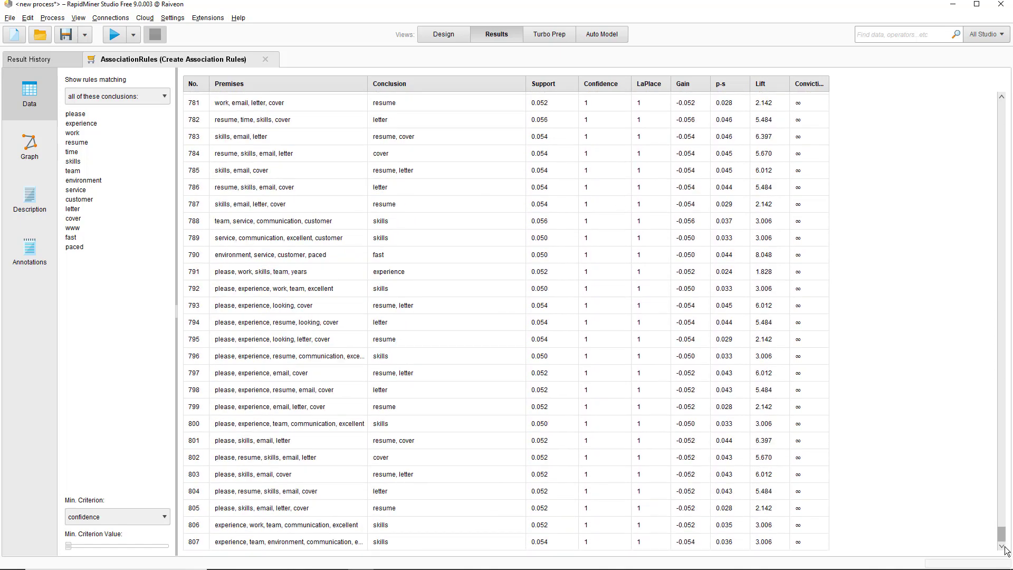
drag(1006, 551, 998, 87)
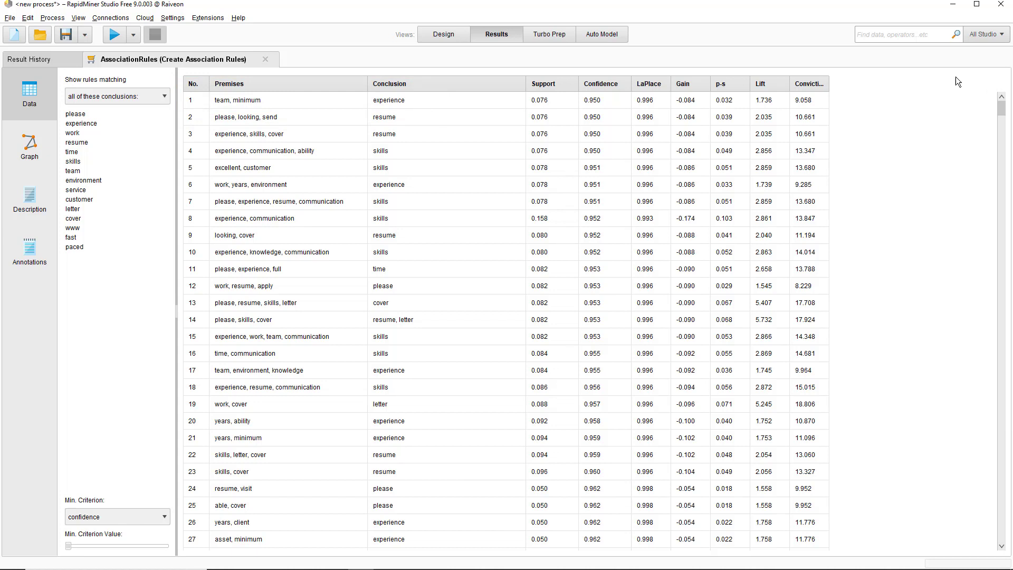
Sort the association rules by Lift, highest first
click(765, 90)
click(766, 91)
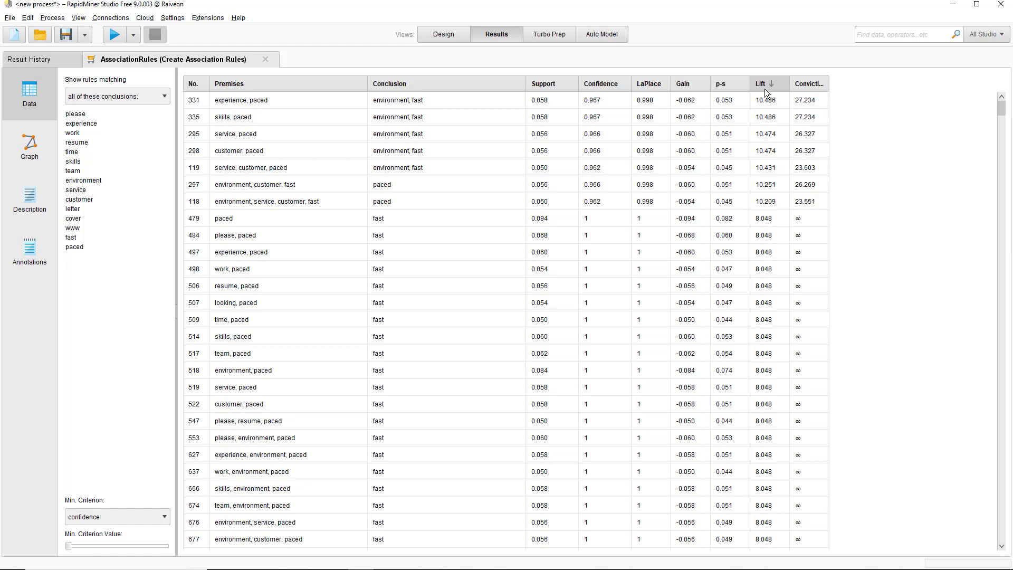
scroll(765, 90, down, 3)
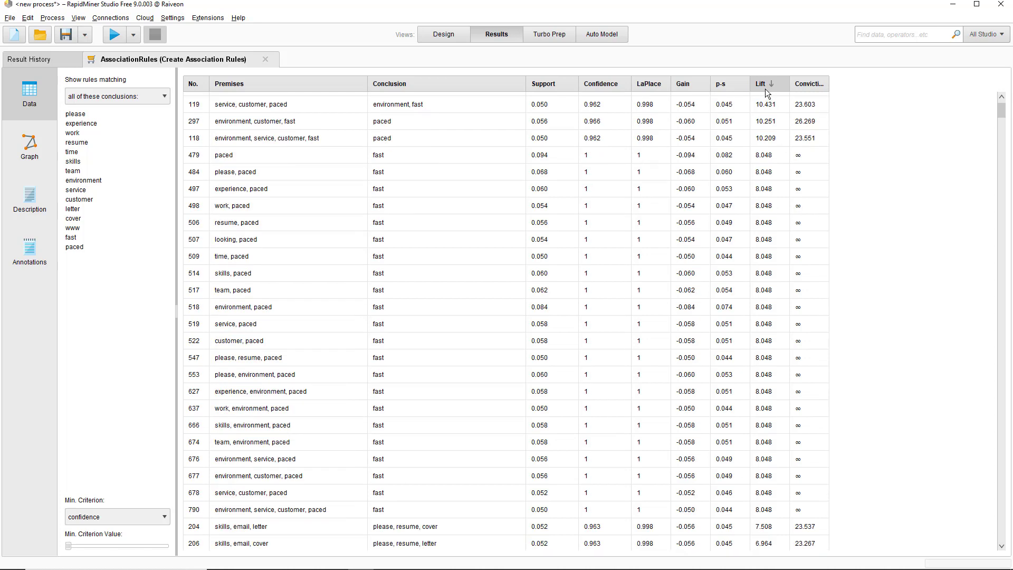
scroll(765, 90, down, 3)
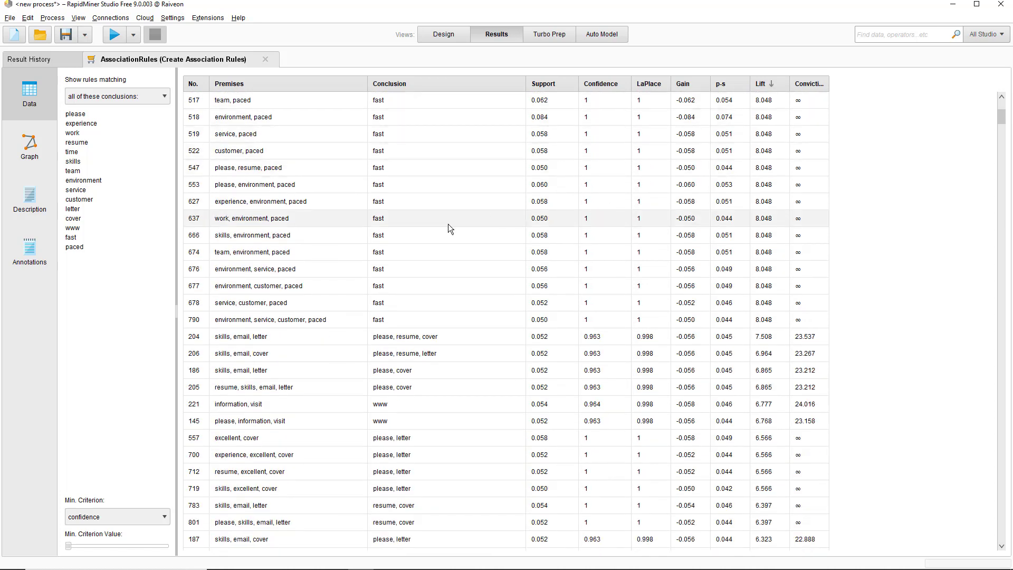
Filter the conclusions list down to team, leaving six rules including player → team
click(74, 247)
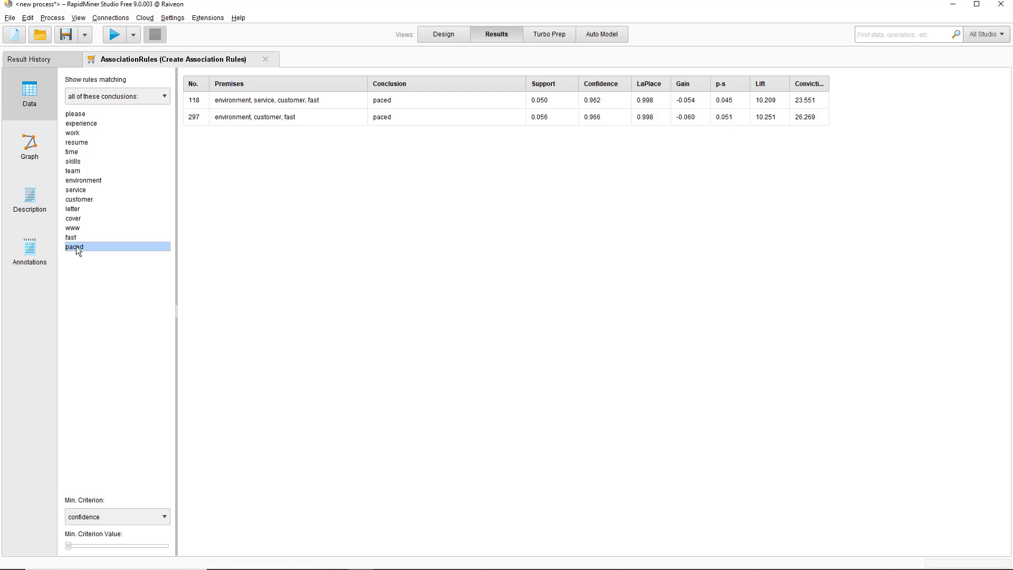
click(88, 238)
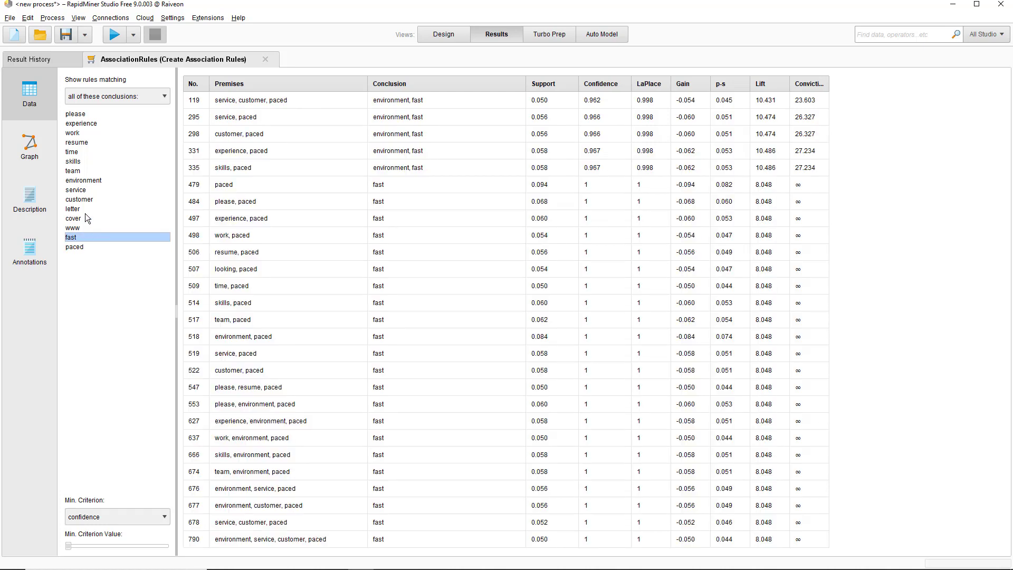
click(93, 171)
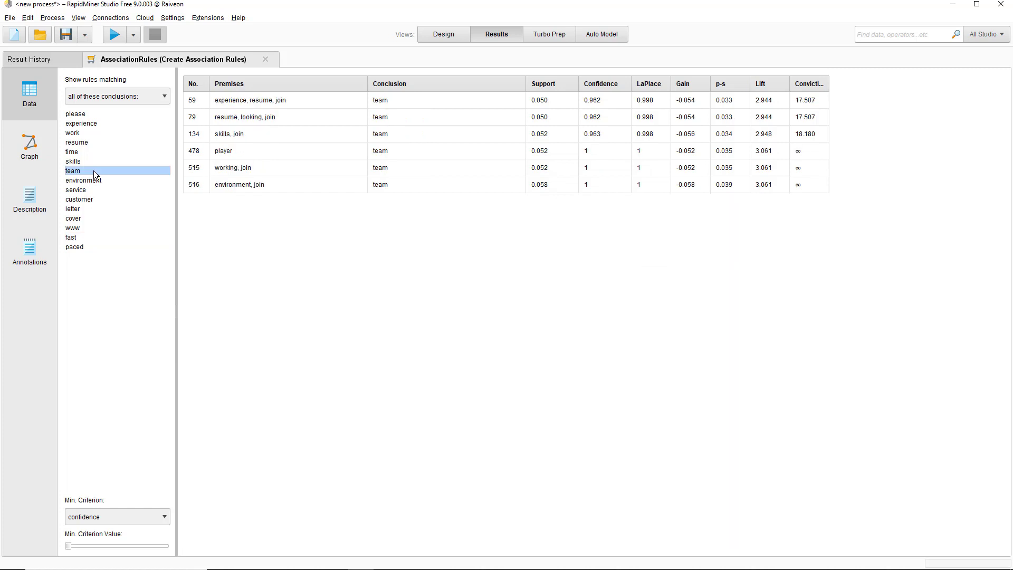
Graph the team rules with Min. Criterion Value at its lowest and the ISOM layout
click(36, 159)
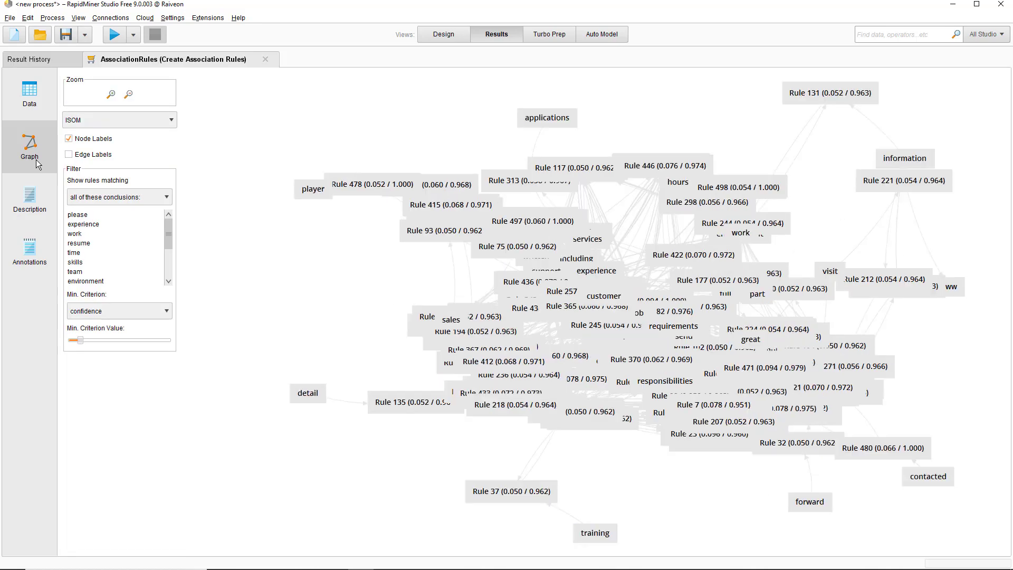
click(99, 272)
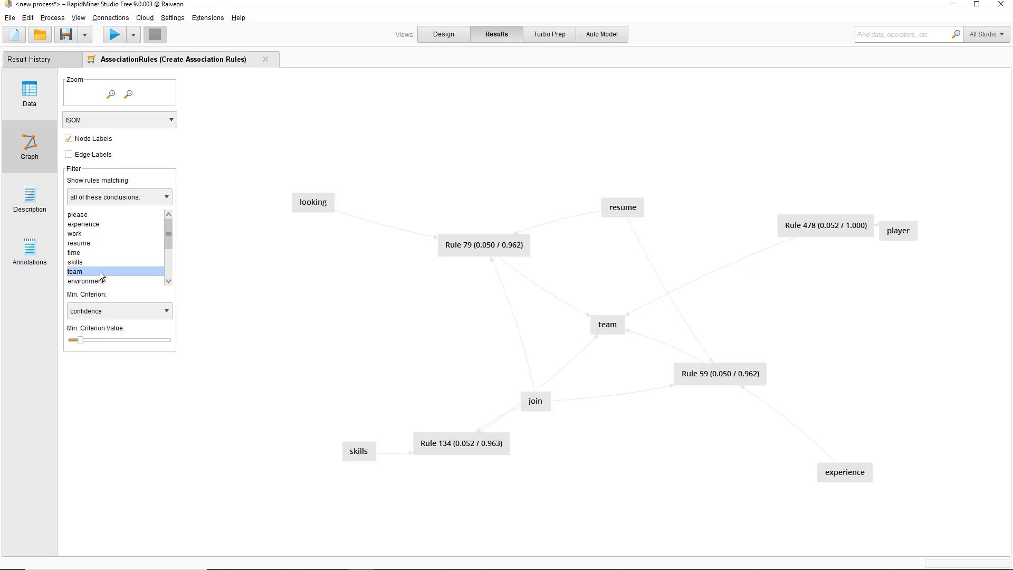
click(77, 342)
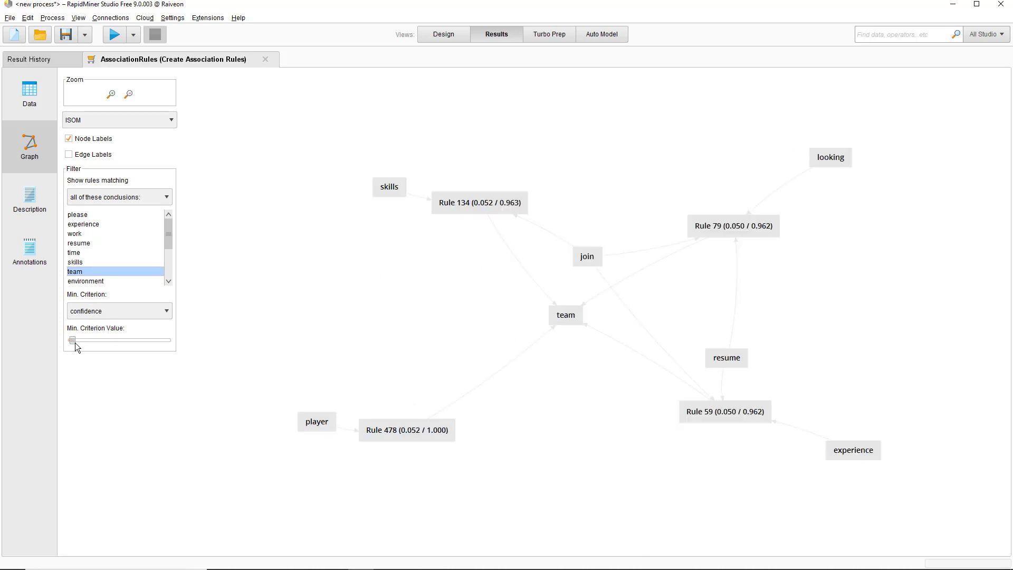
drag(75, 343, 67, 343)
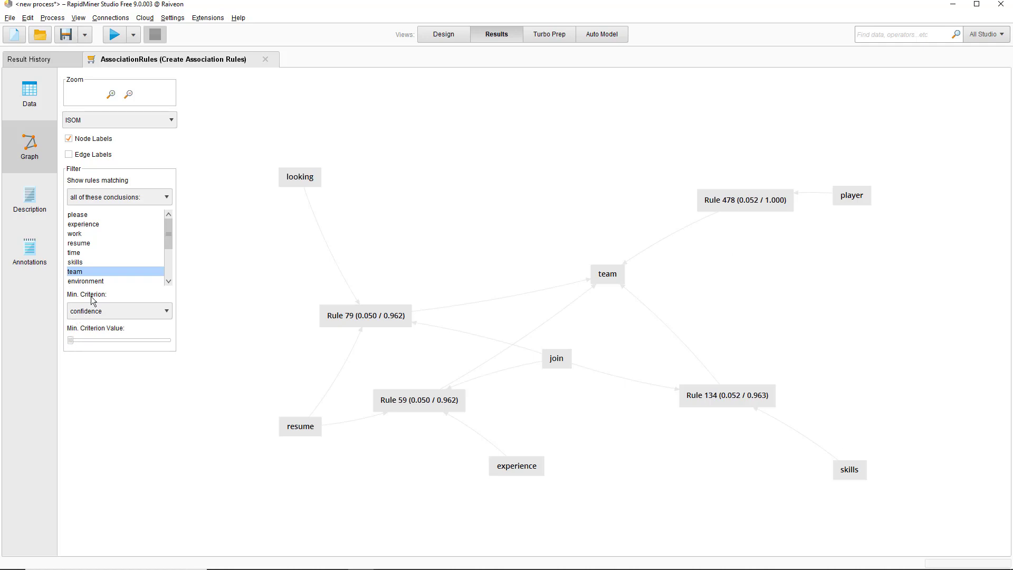
click(155, 120)
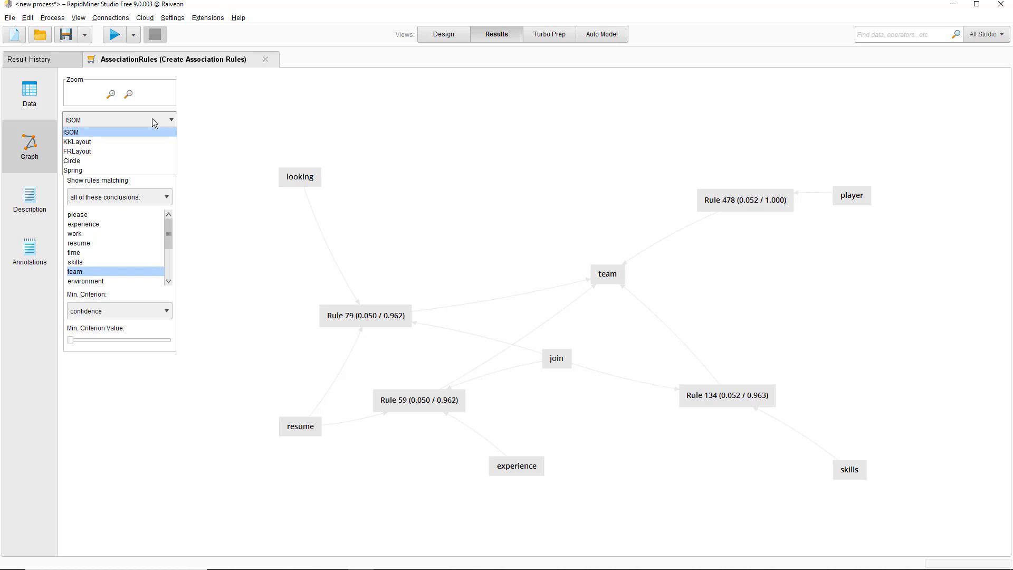
click(150, 121)
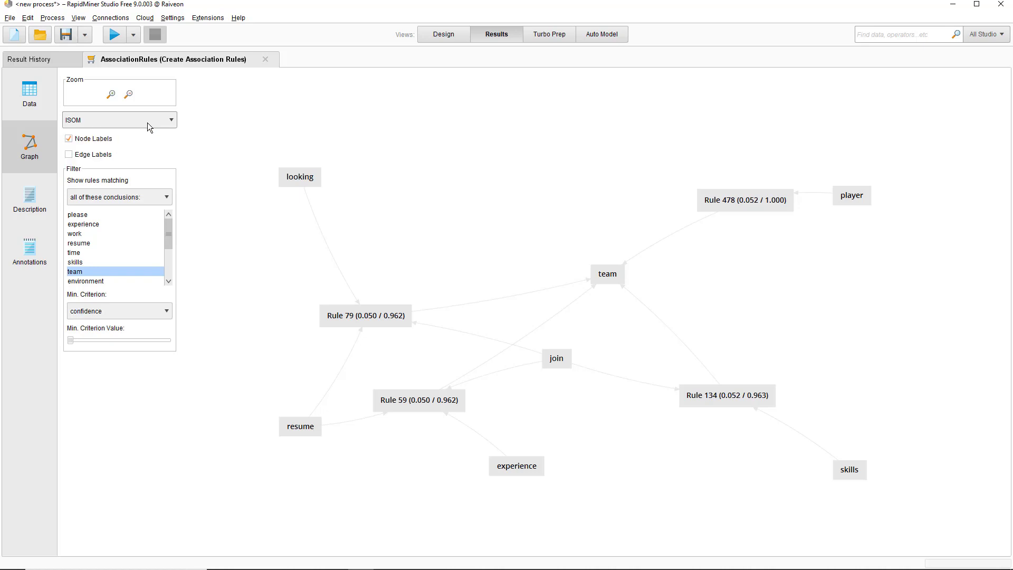